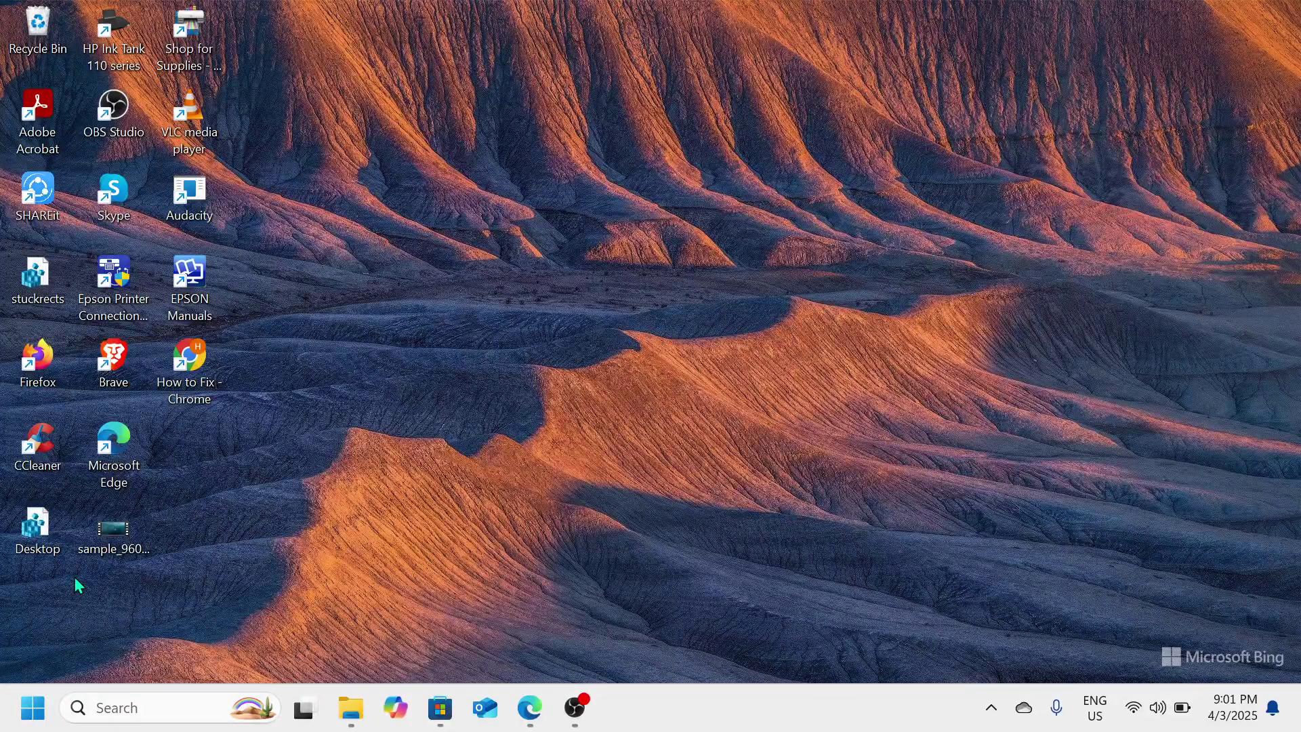
- Turn off Allow downloads from other devices in Windows Update's Delivery Optimization settings and close Settings
{"action": "right_click", "coordinate": [31, 711]}
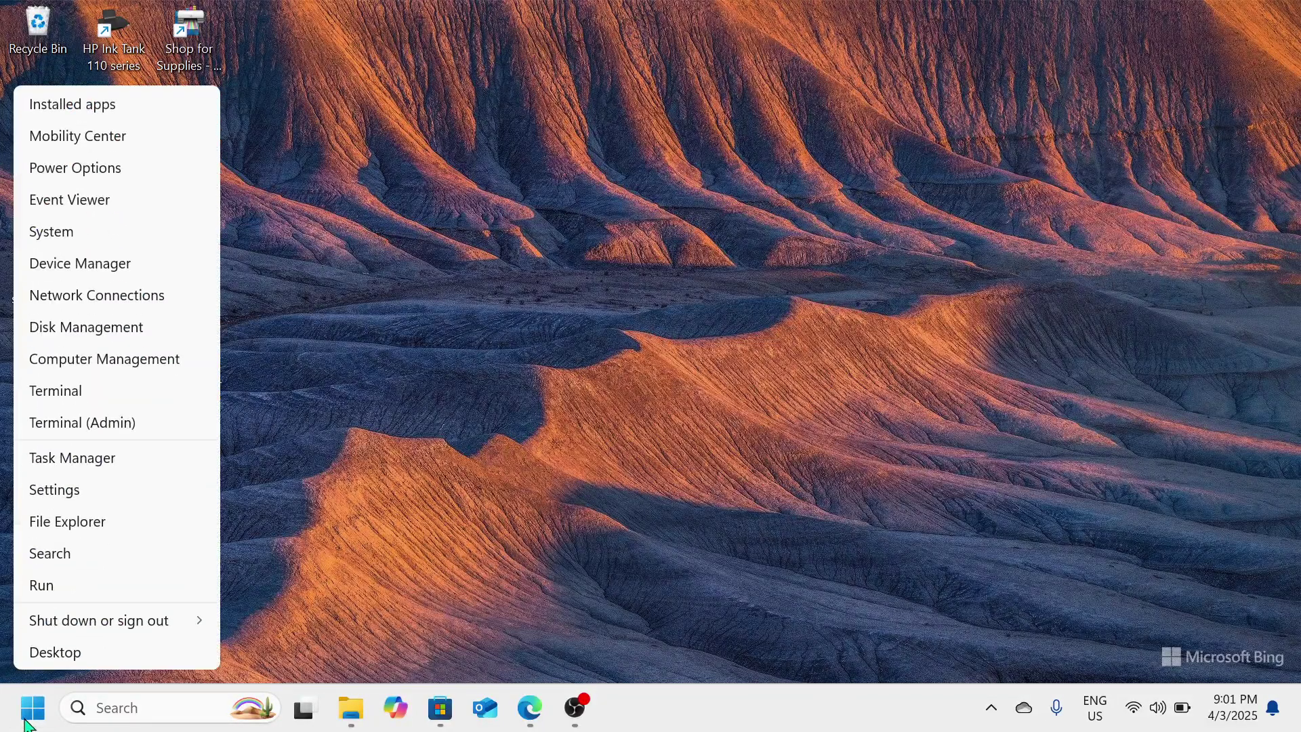
{"action": "left_click", "coordinate": [54, 489]}
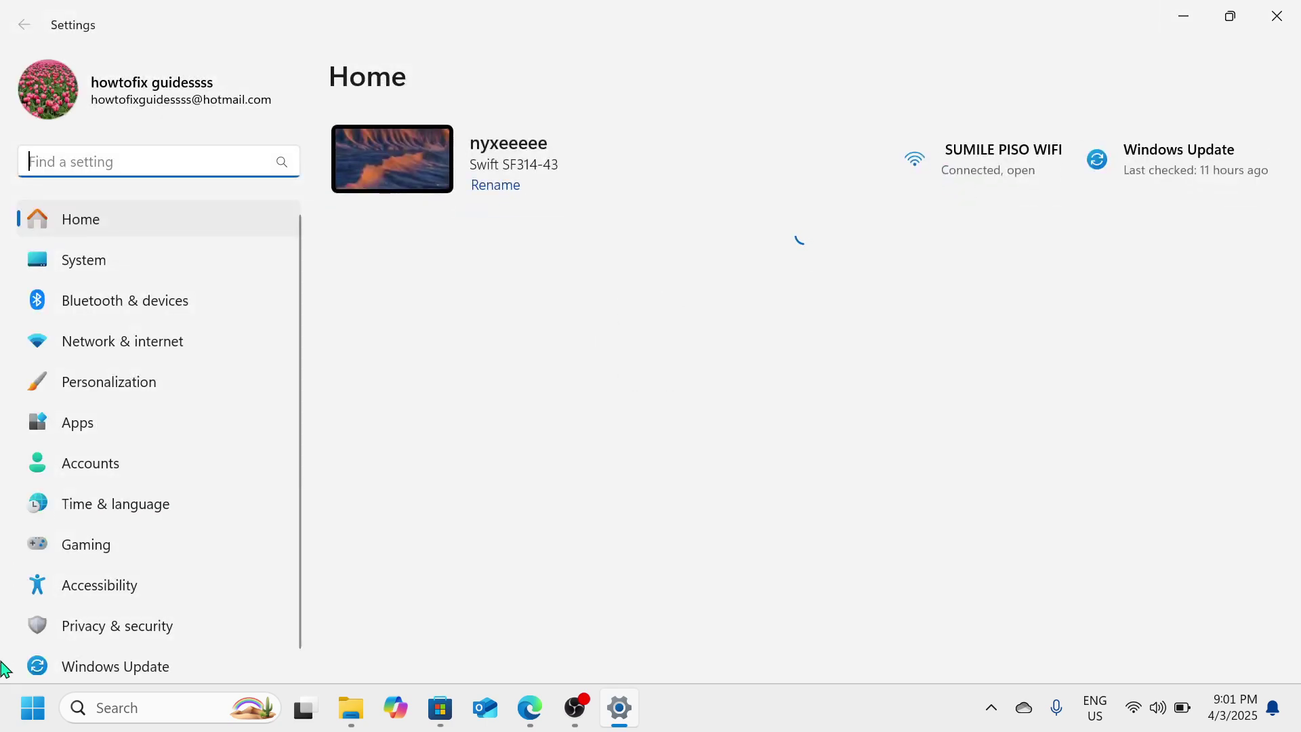
{"action": "left_click", "coordinate": [196, 671]}
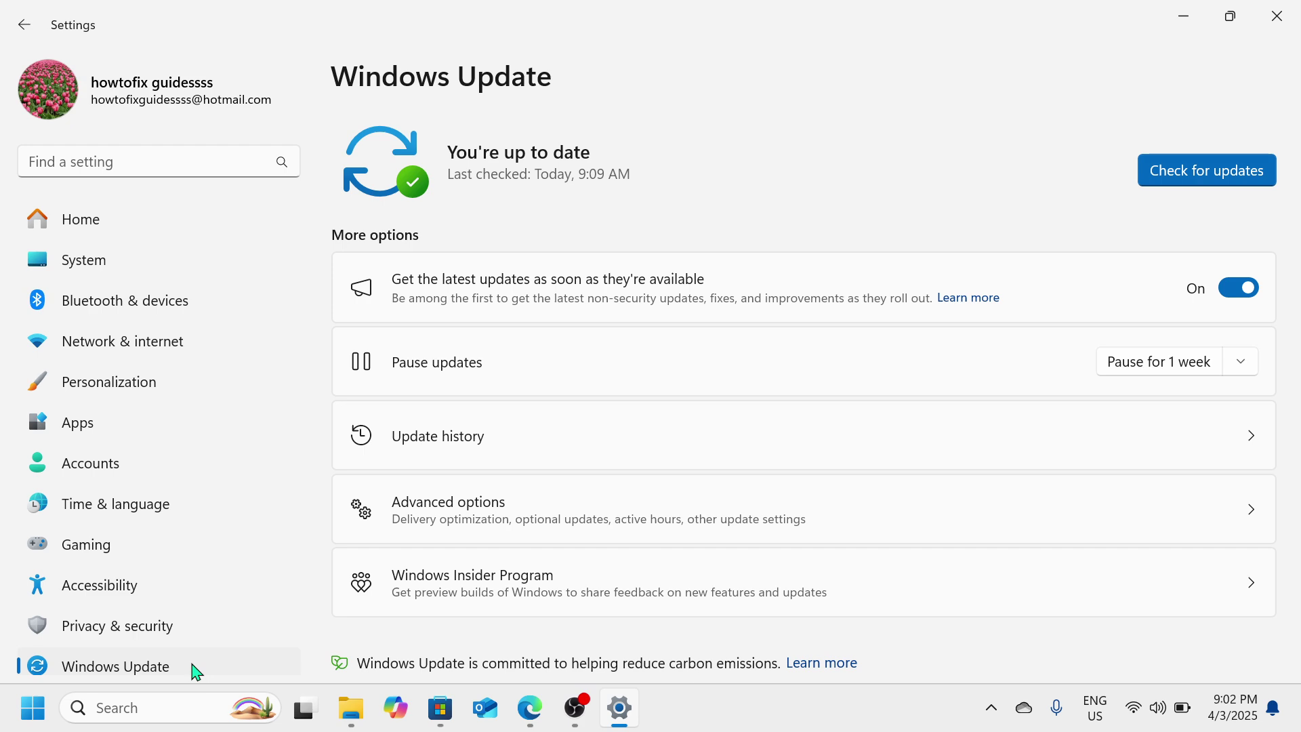
{"action": "left_click", "coordinate": [557, 532]}
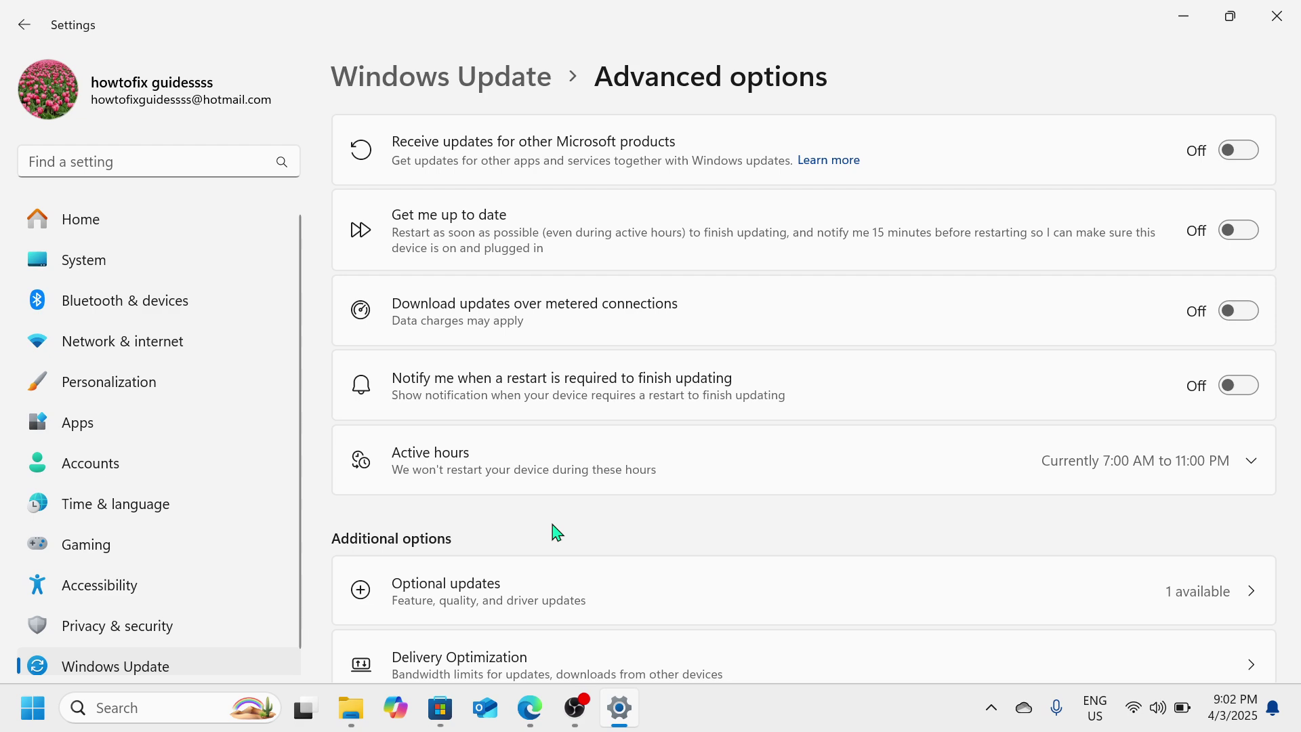
{"action": "scroll", "coordinate": [554, 532], "scroll_direction": "down", "scroll_amount": 3}
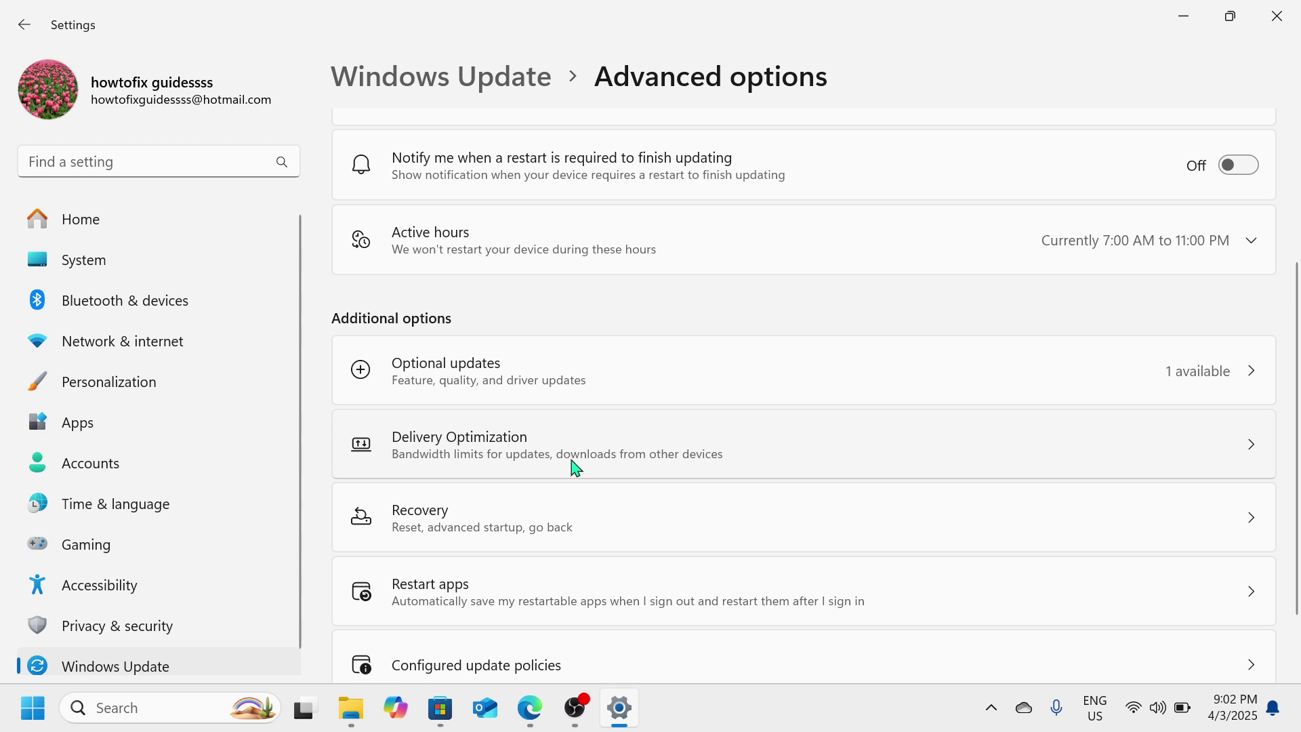
{"action": "left_click", "coordinate": [798, 438]}
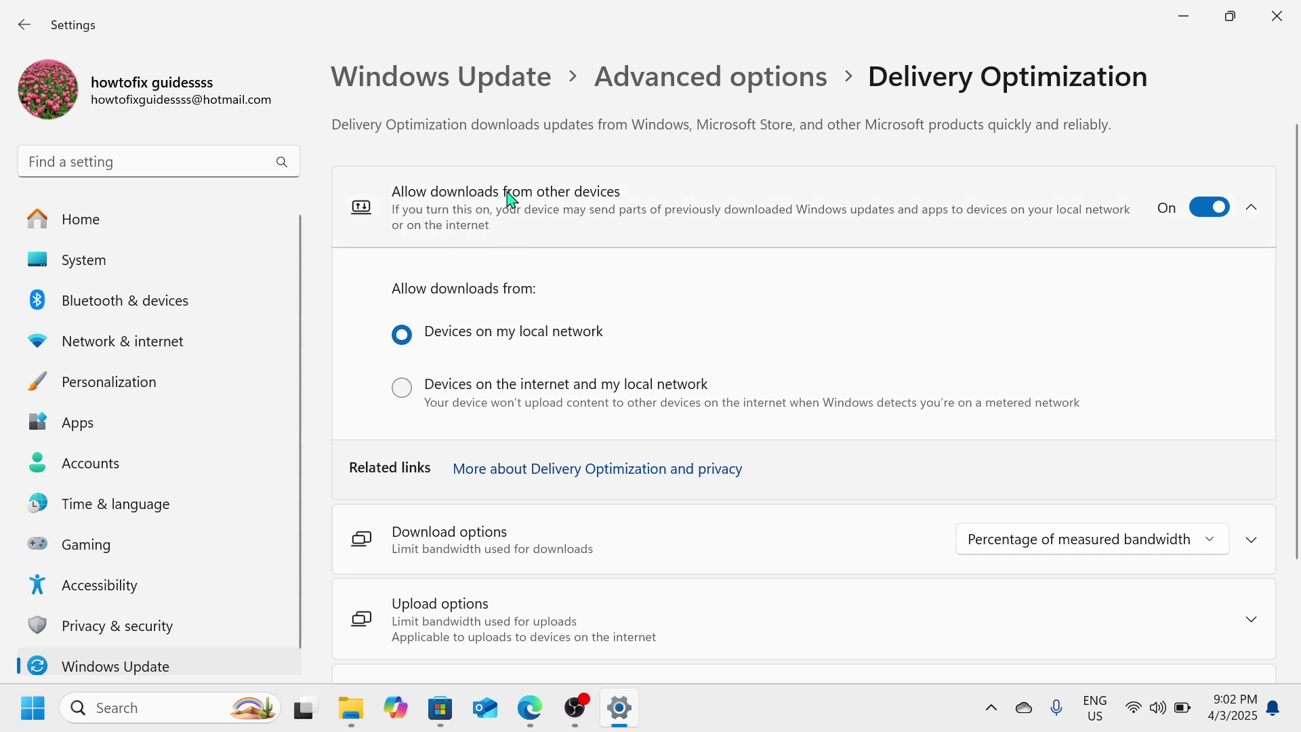
{"action": "left_click", "coordinate": [1212, 208]}
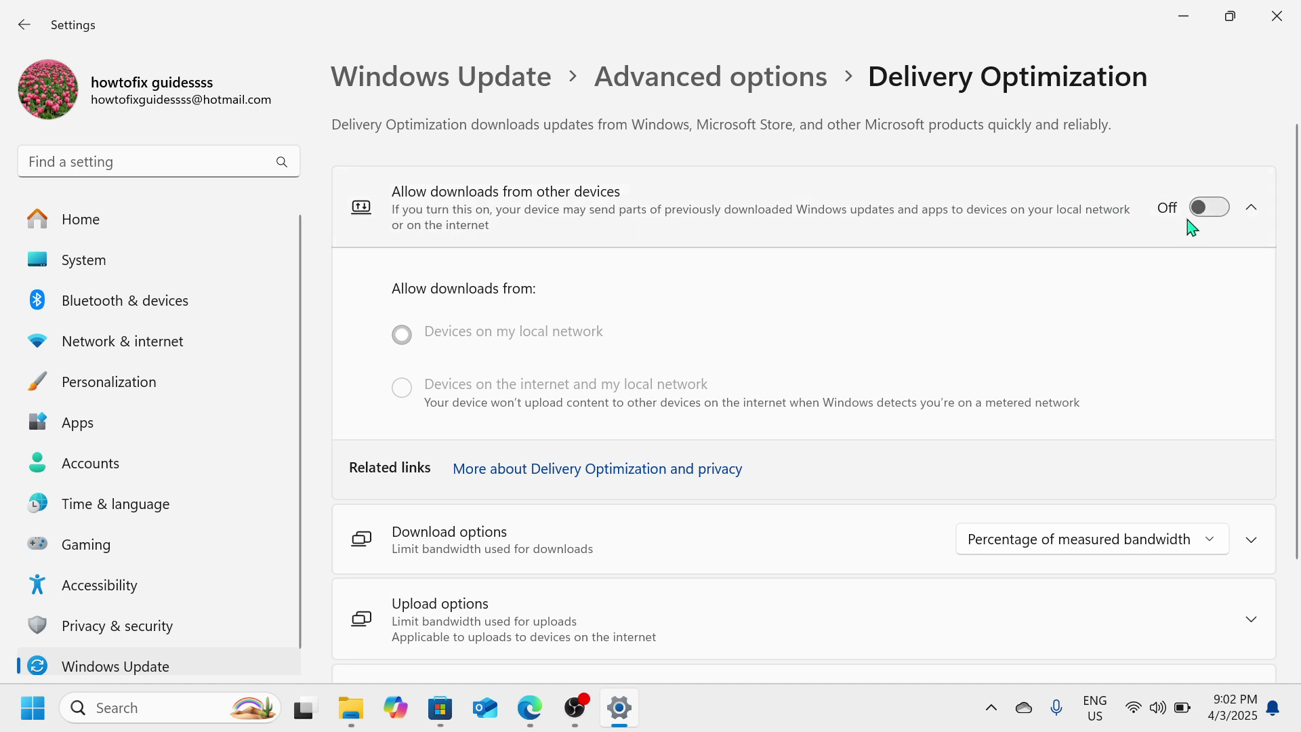
{"action": "left_click", "coordinate": [1290, 21]}
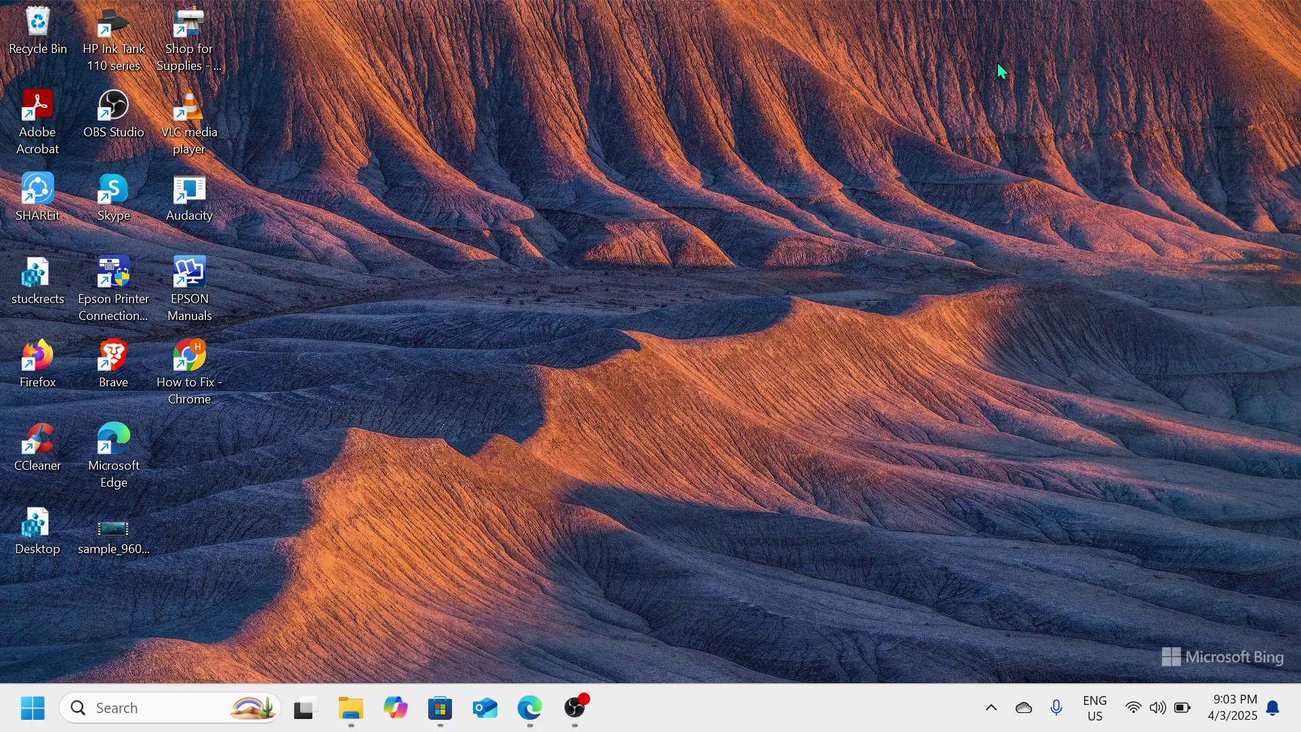
- Launch the Services console by running services.msc from the Run dialog
{"action": "key", "text": "super+r"}
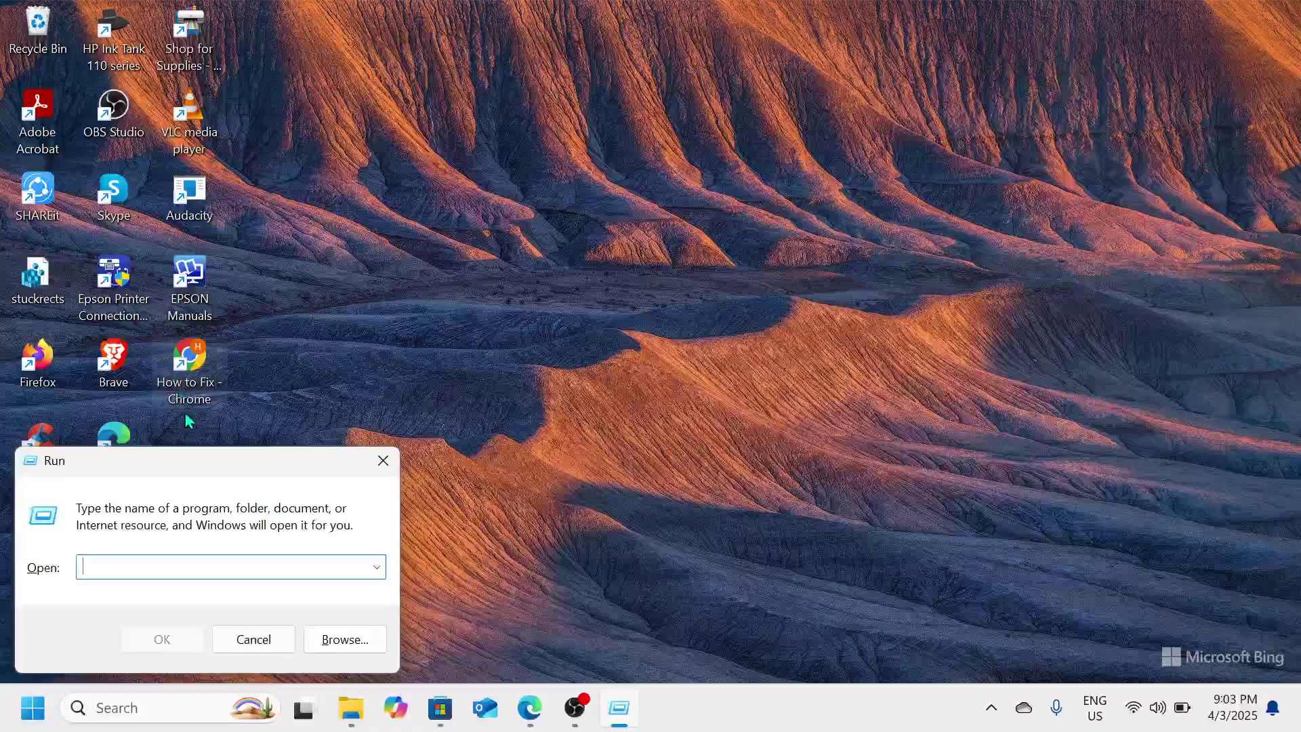
{"action": "left_click_drag", "start_coordinate": [197, 455], "coordinate": [525, 248]}
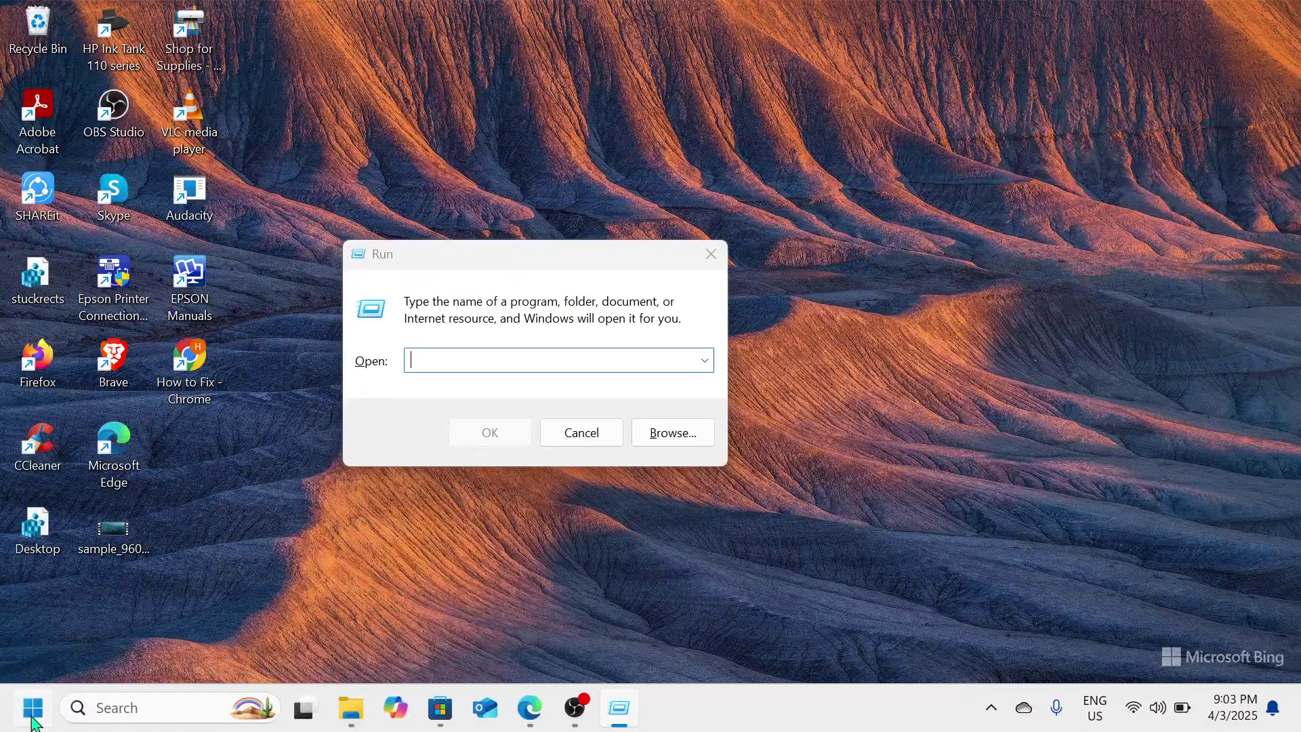
{"action": "right_click", "coordinate": [33, 709]}
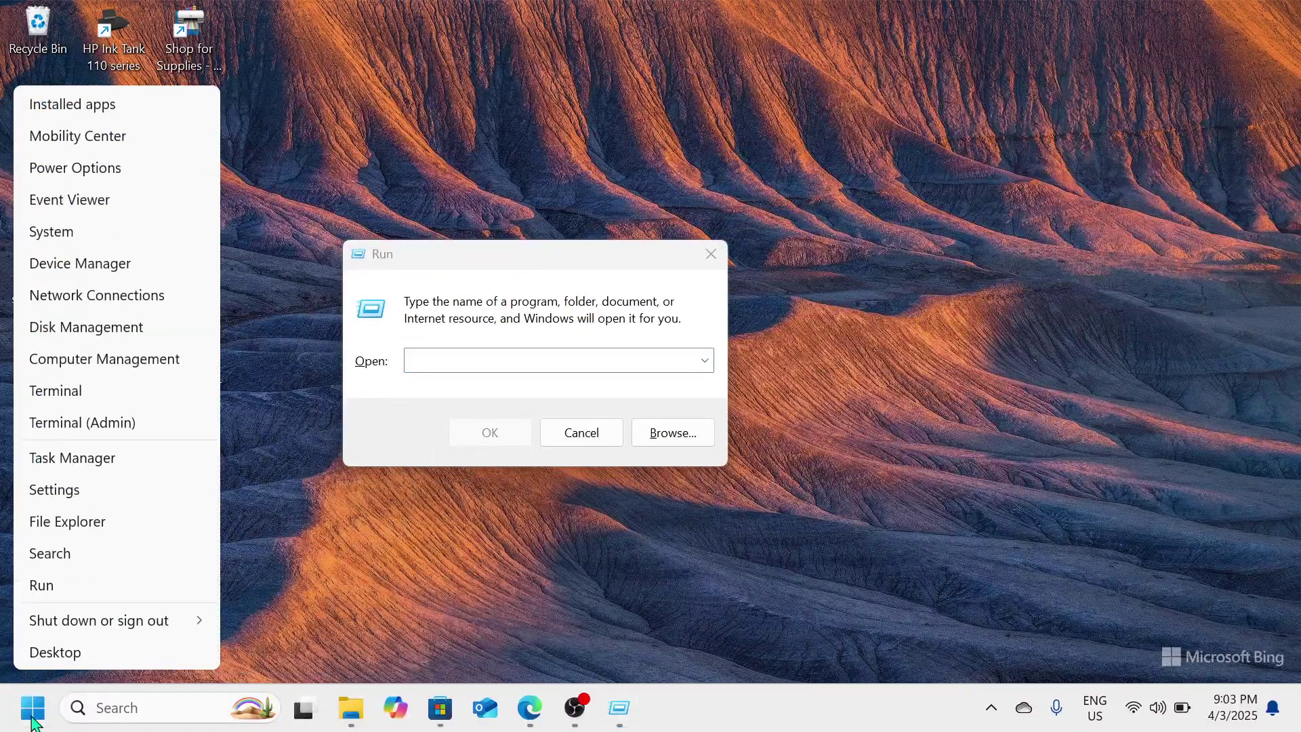
{"action": "left_click", "coordinate": [450, 541]}
{"action": "left_click_drag", "start_coordinate": [545, 255], "coordinate": [673, 209]}
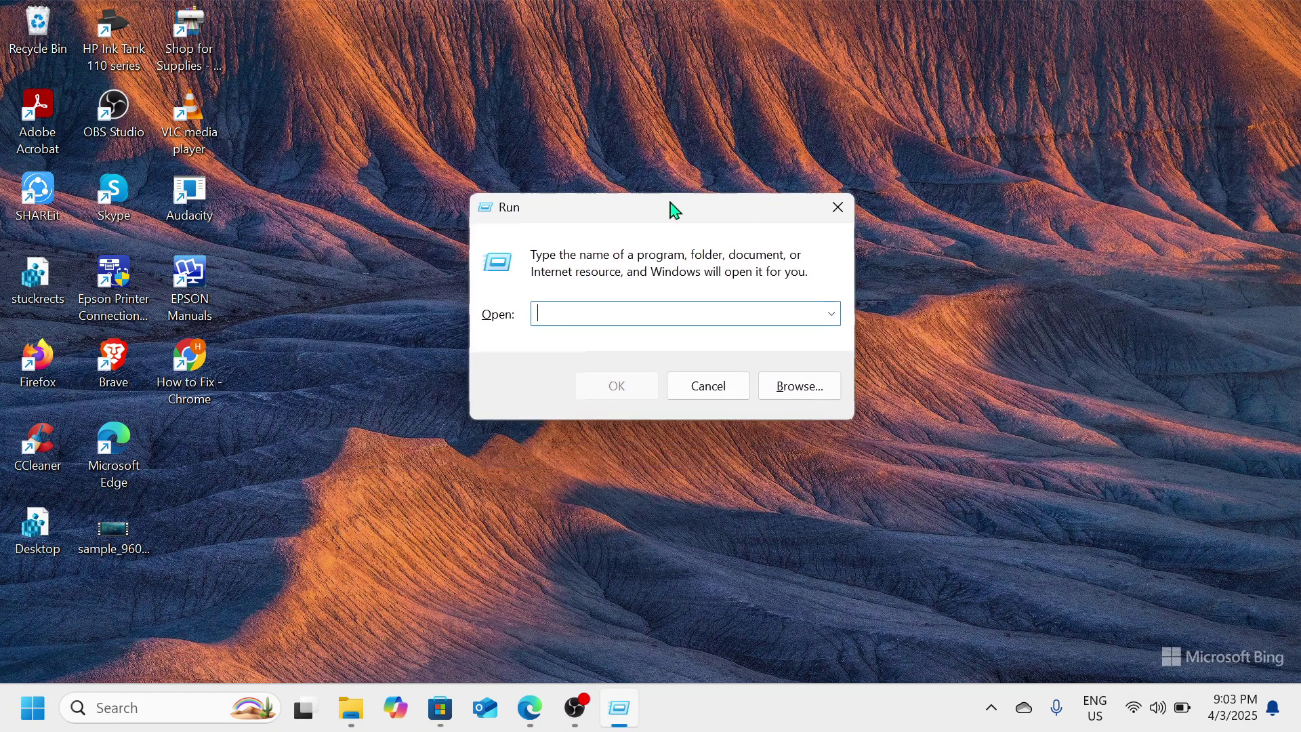
{"action": "type", "text": "s"}
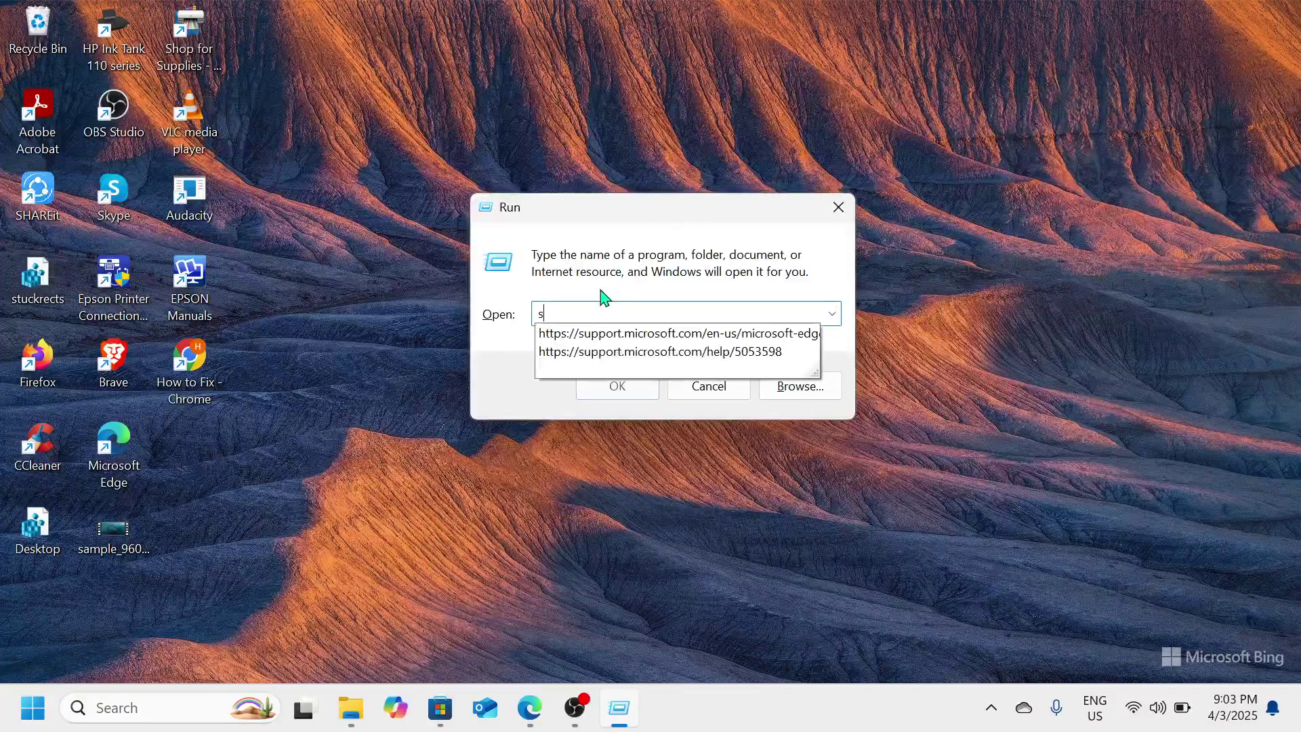
{"action": "type", "text": "ervices"}
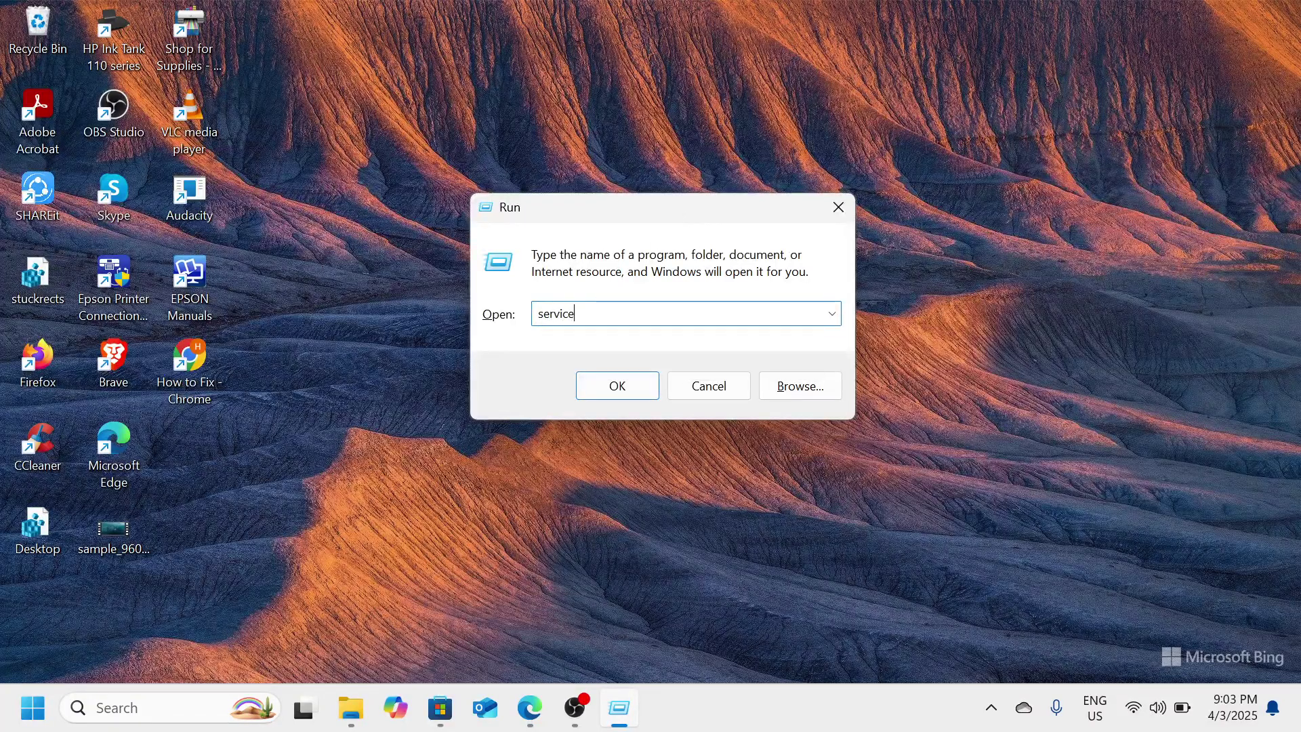
{"action": "type", "text": ".msc"}
{"action": "key", "text": "Return"}
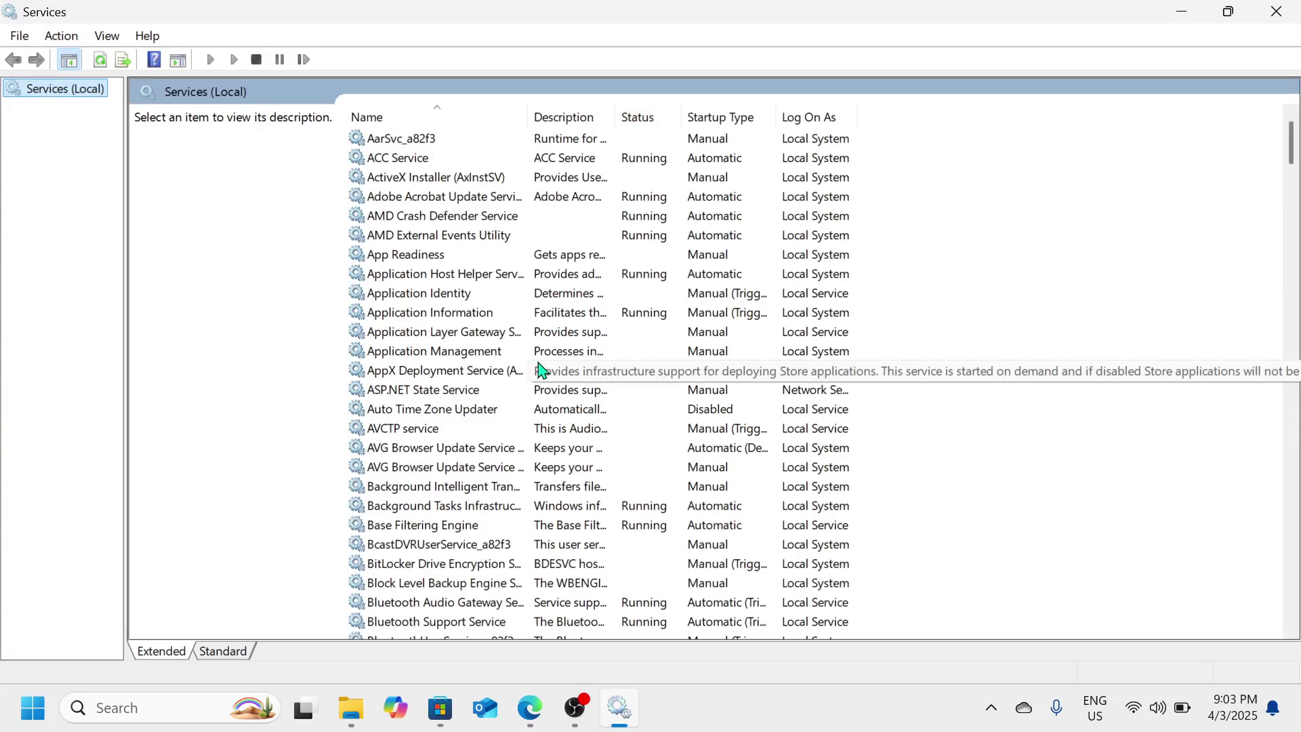
- Choose Disabled as the SysMain service's startup type, dismissing its properties without applying, and close the Services console
{"action": "left_click", "coordinate": [479, 359]}
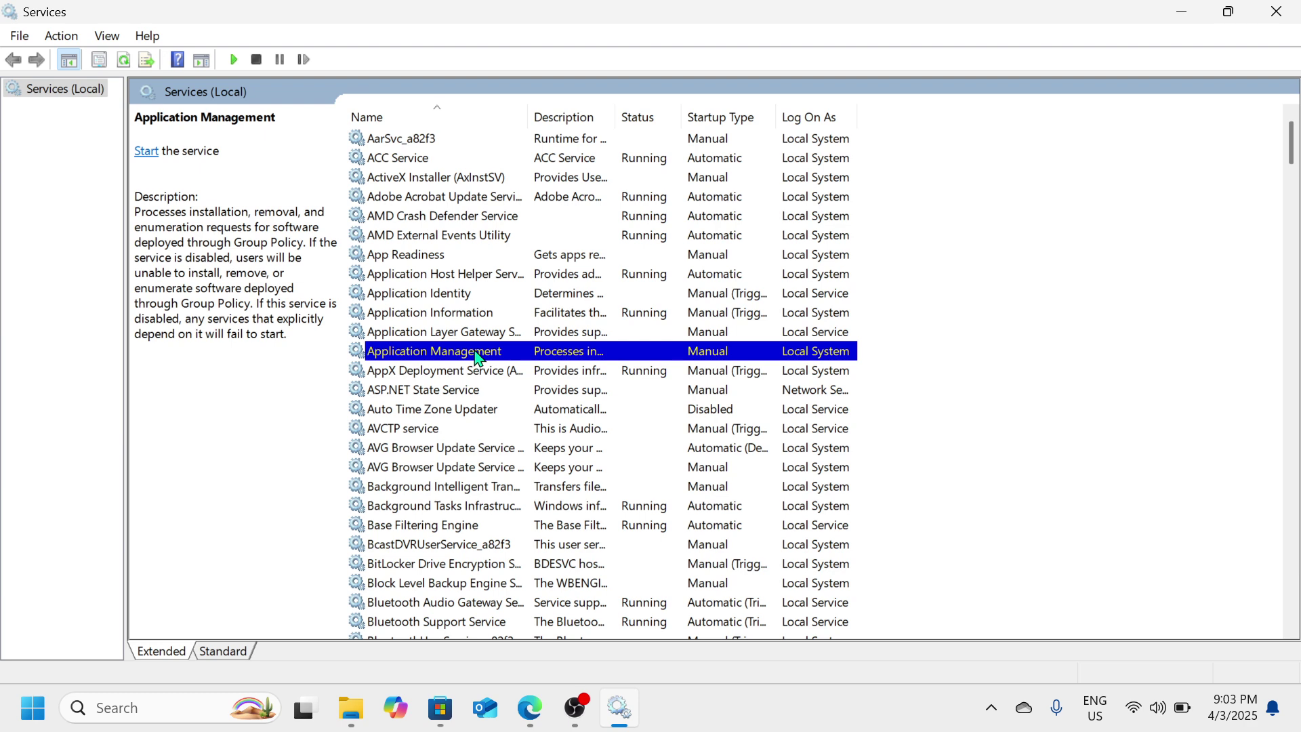
{"action": "key", "text": "s"}
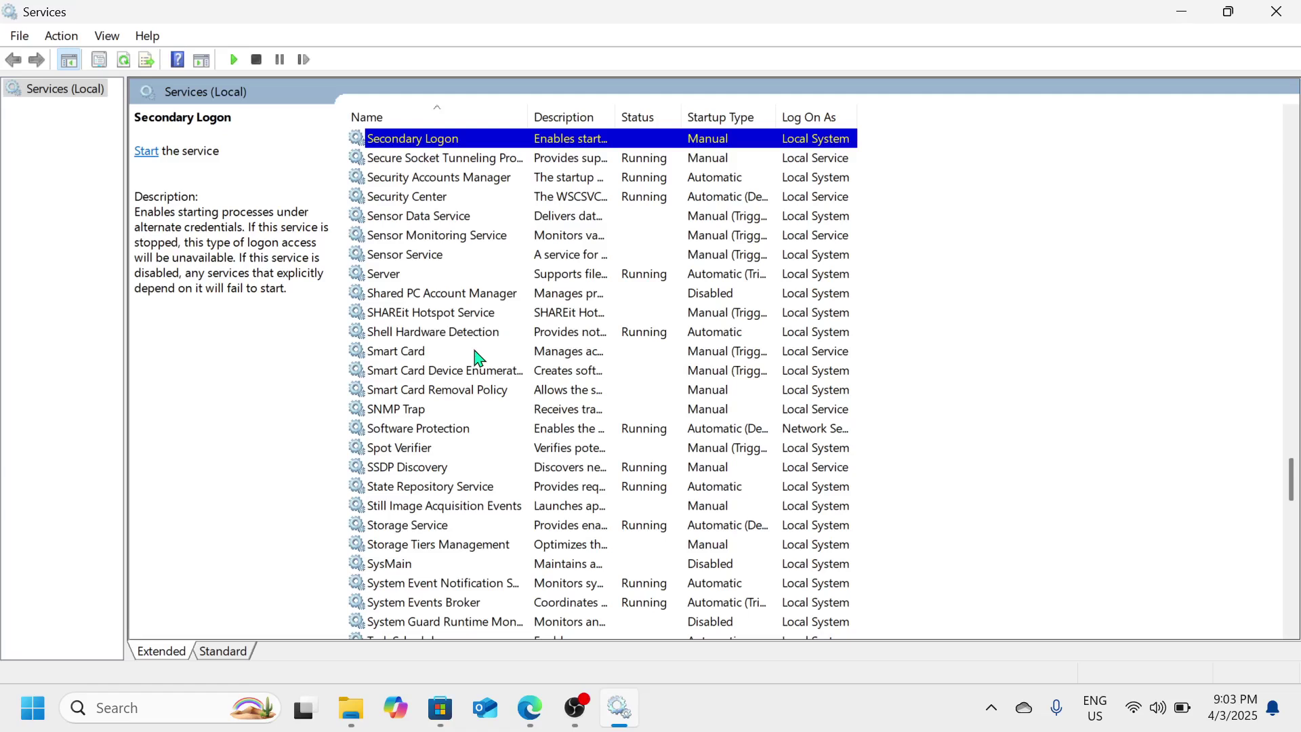
{"action": "left_click", "coordinate": [397, 565]}
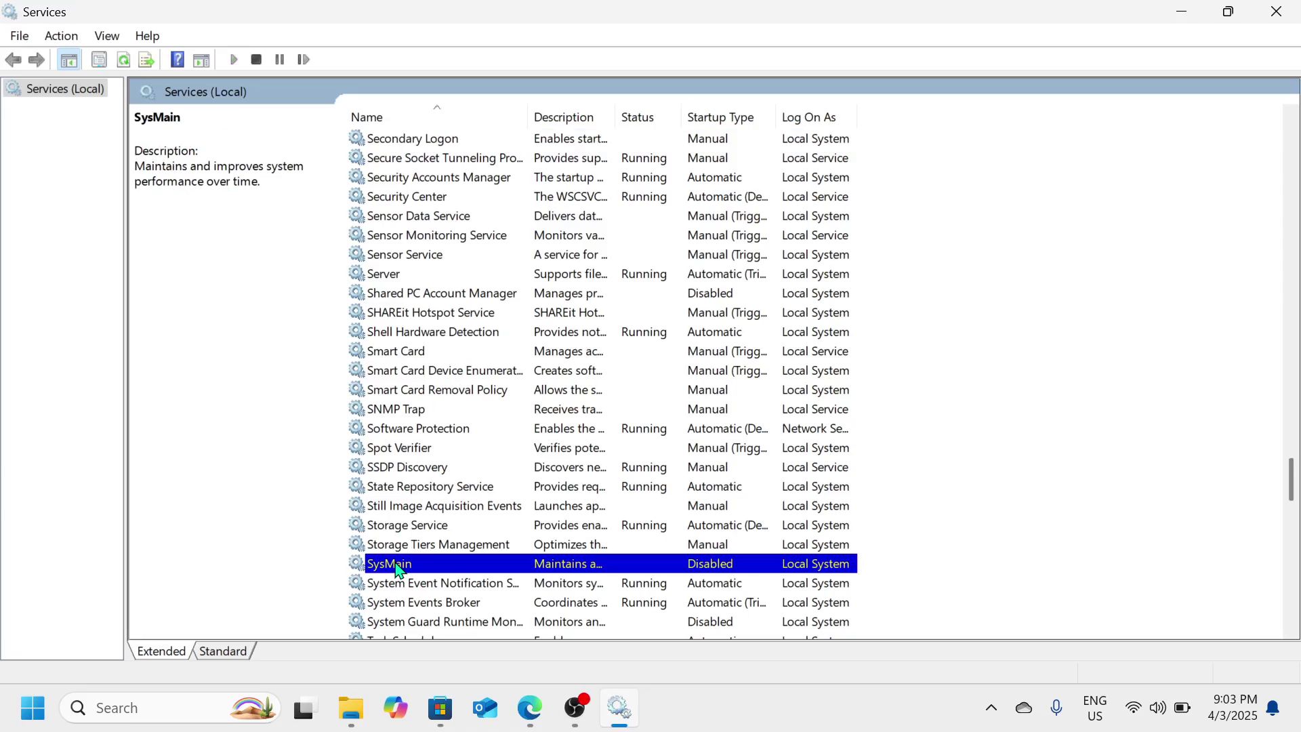
{"action": "right_click", "coordinate": [428, 567]}
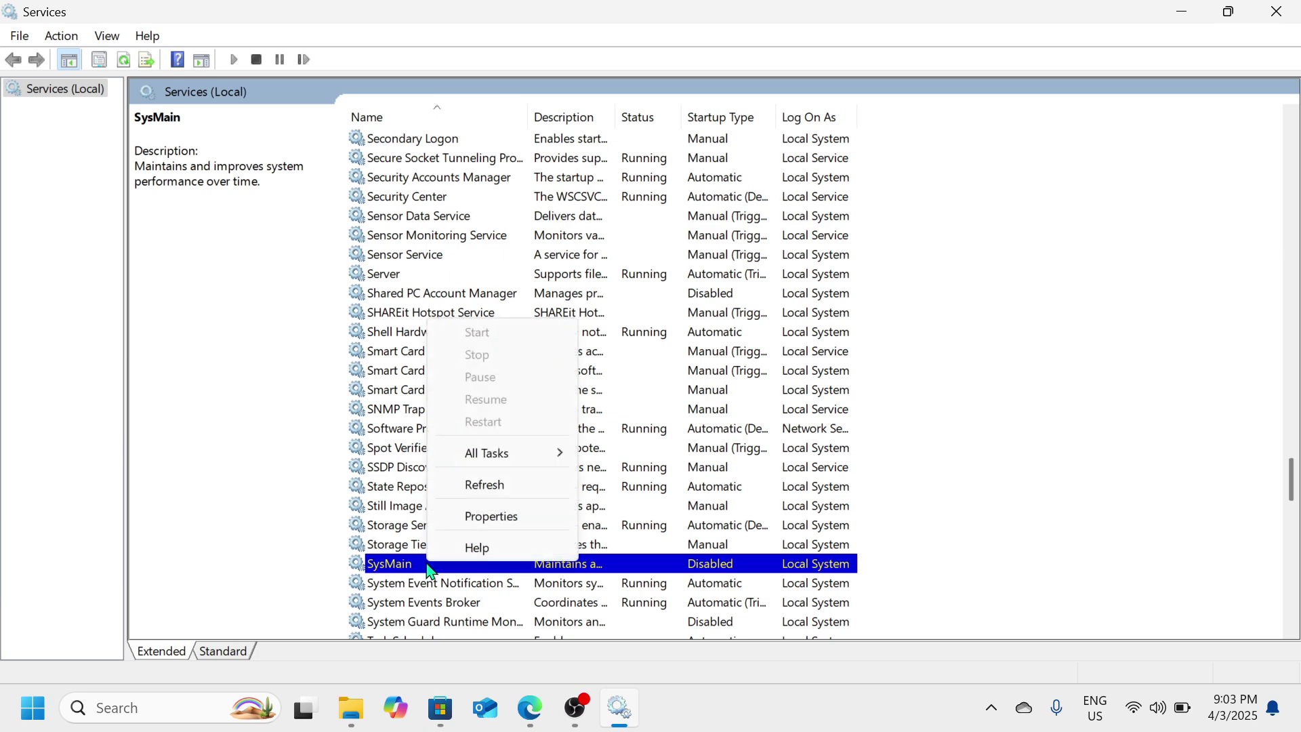
{"action": "left_click", "coordinate": [488, 517]}
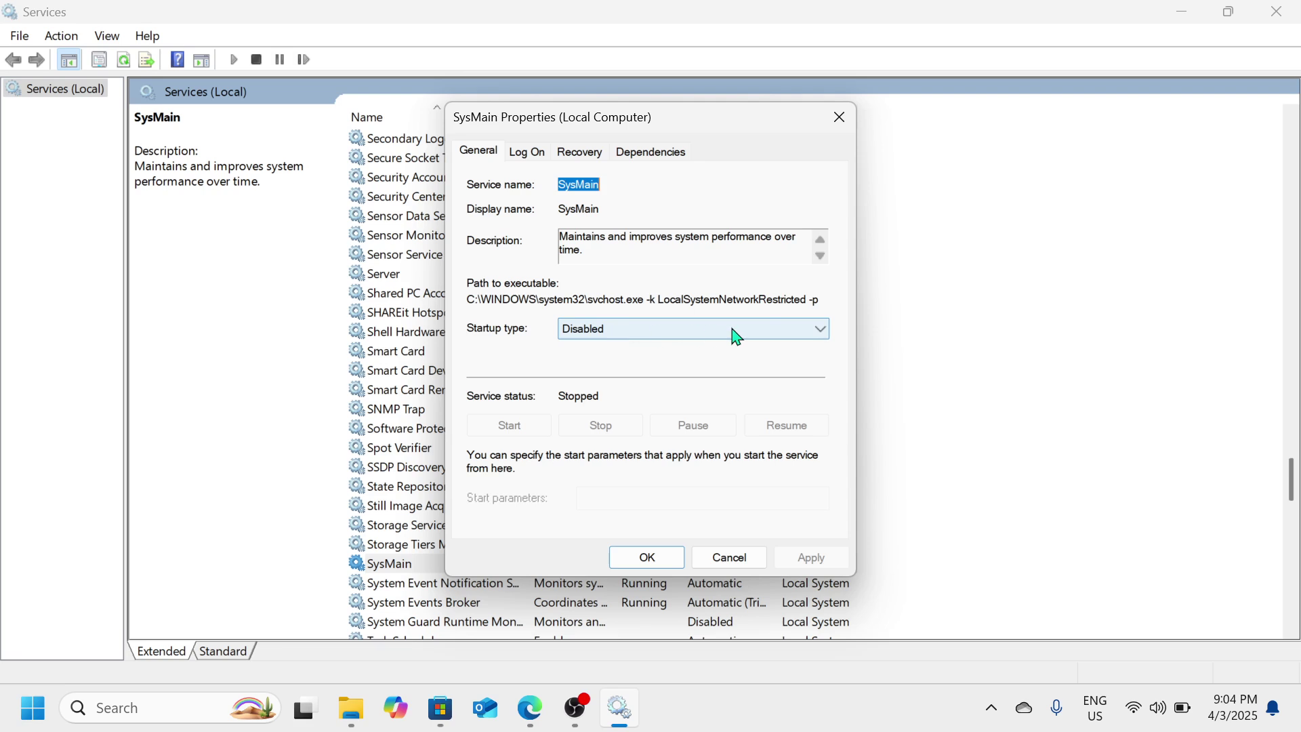
{"action": "left_click", "coordinate": [821, 336]}
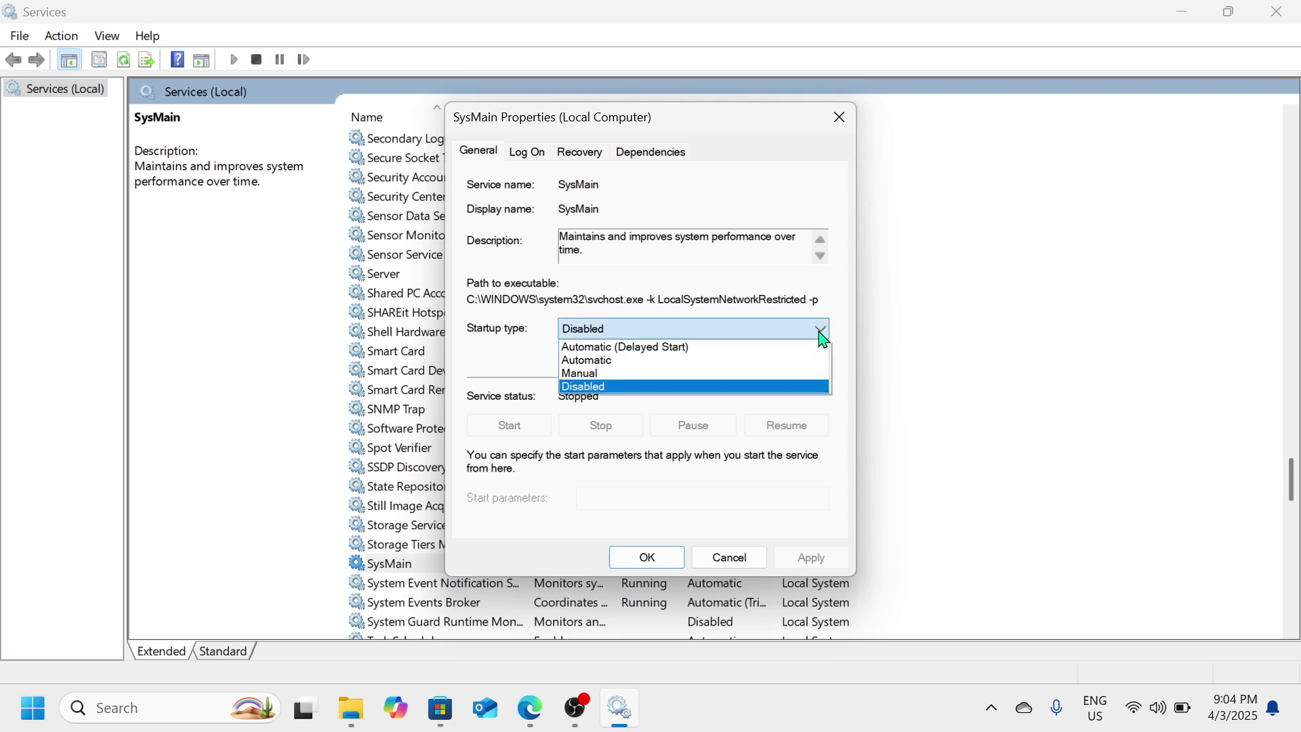
{"action": "left_click", "coordinate": [671, 386]}
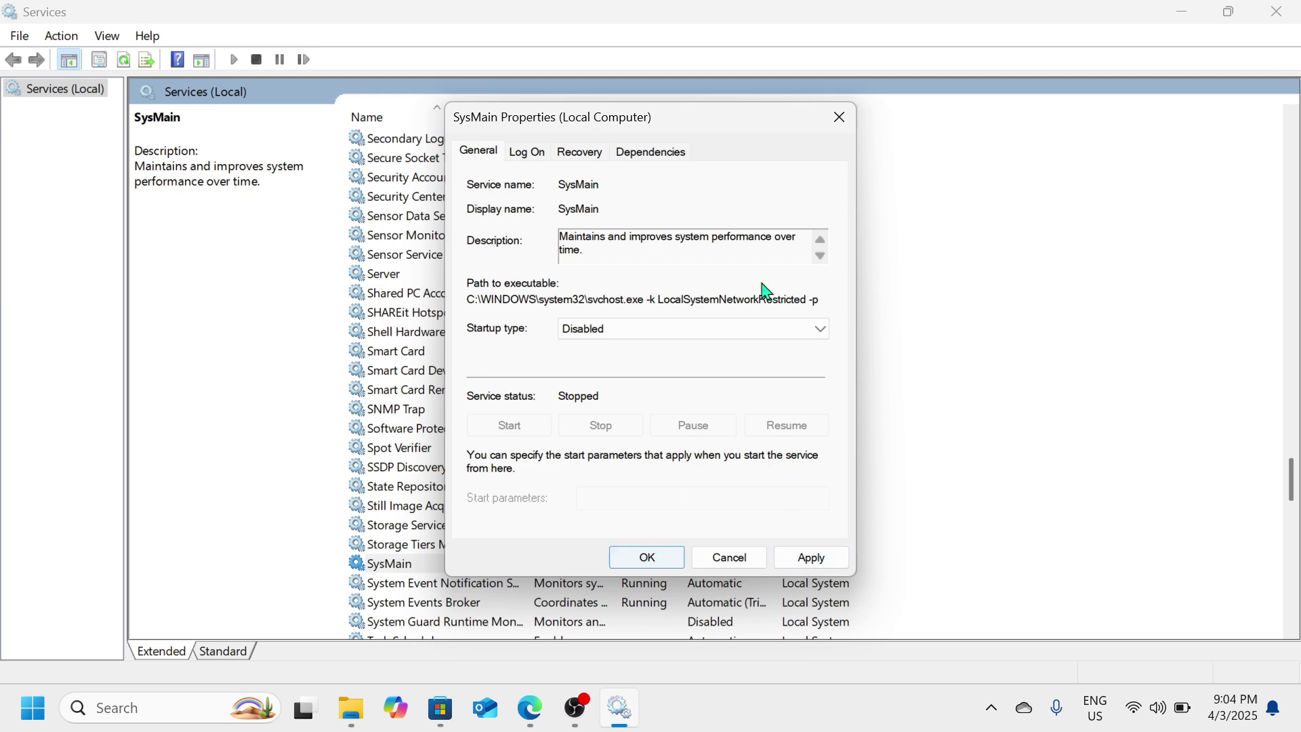
{"action": "left_click", "coordinate": [840, 120]}
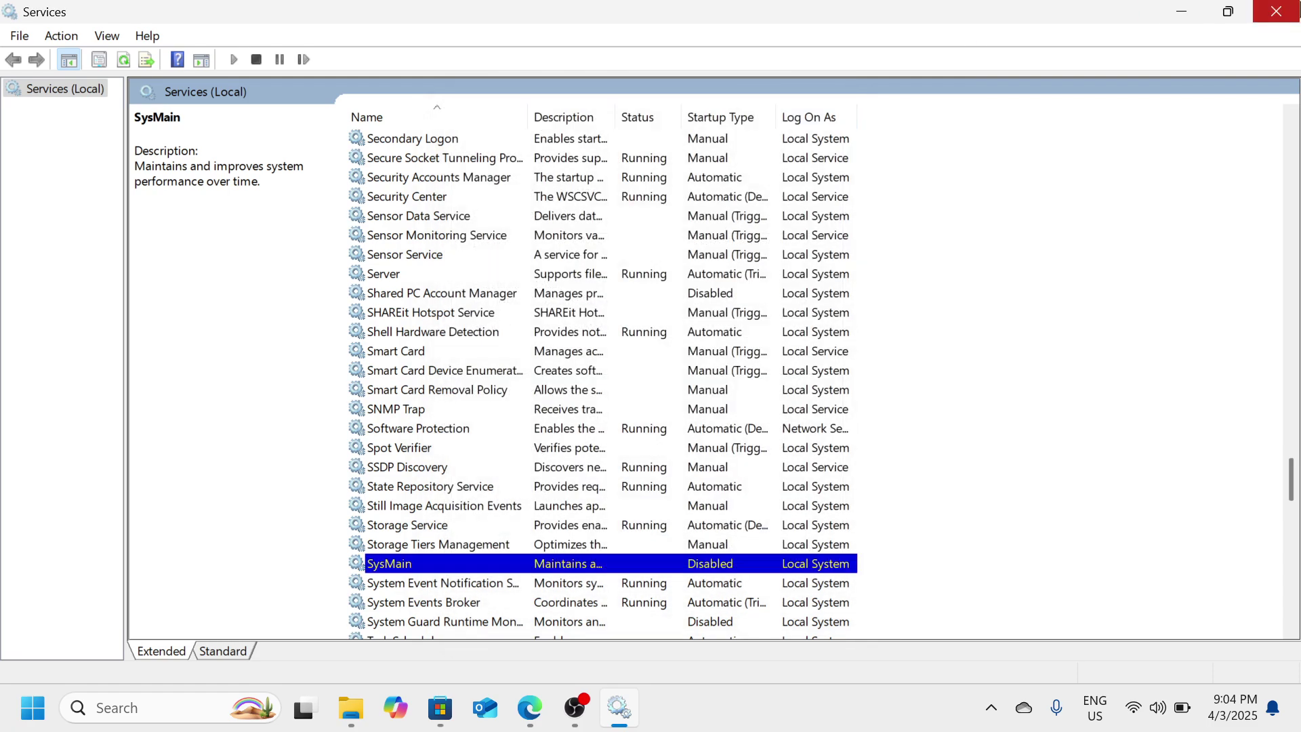
{"action": "left_click", "coordinate": [1276, 12]}
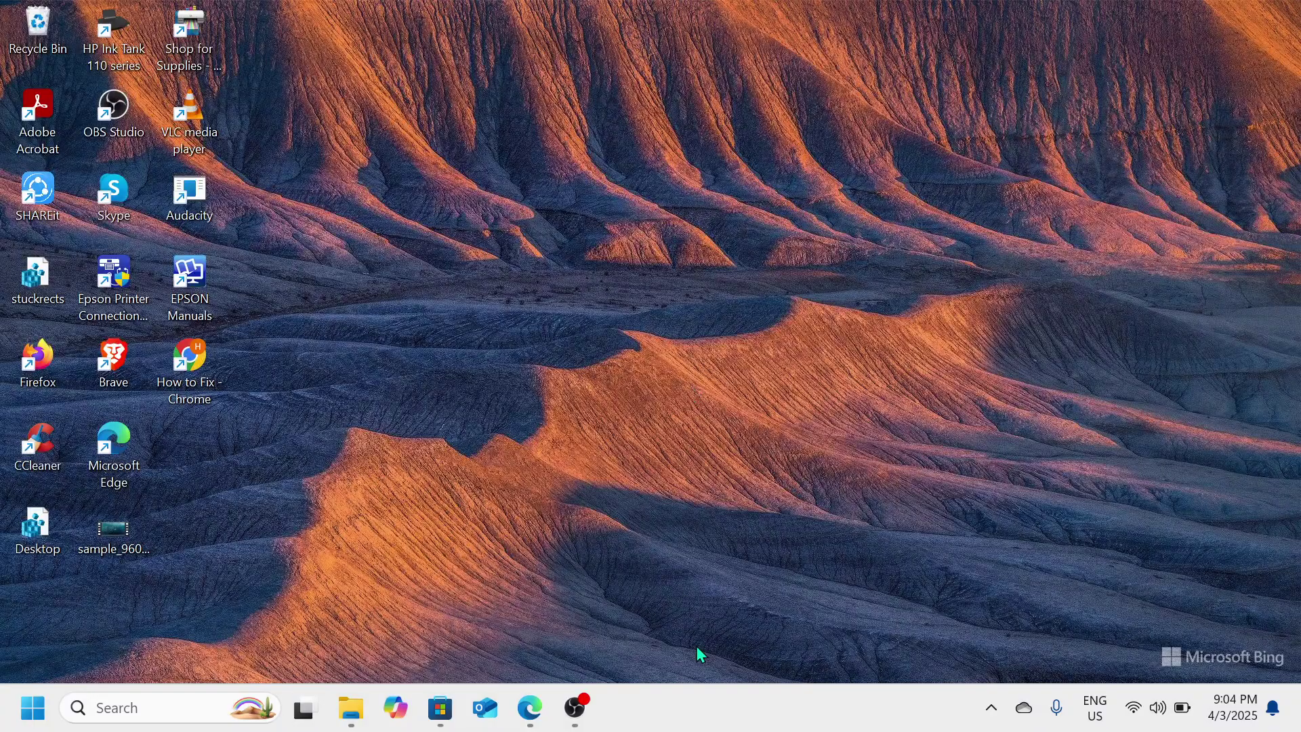
- Open Task Manager maximized and show the Startup apps list
{"action": "right_click", "coordinate": [751, 708]}
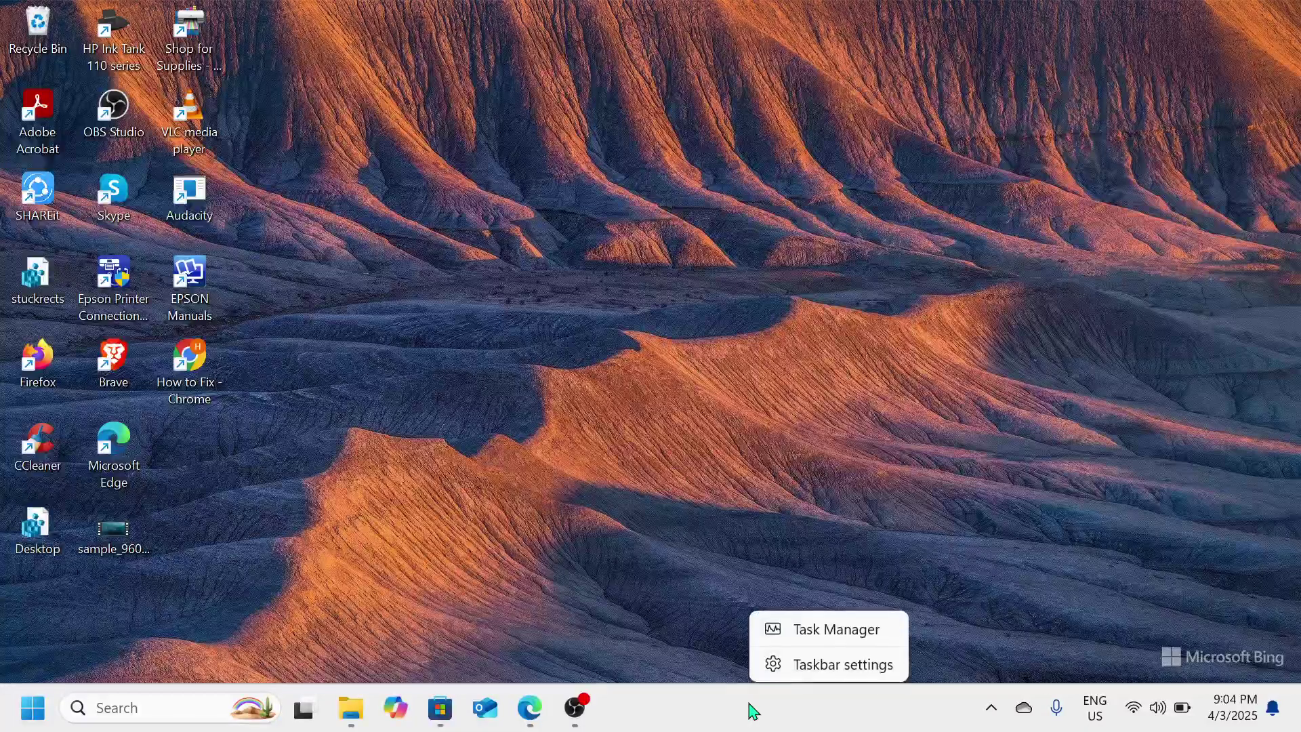
{"action": "left_click", "coordinate": [830, 637]}
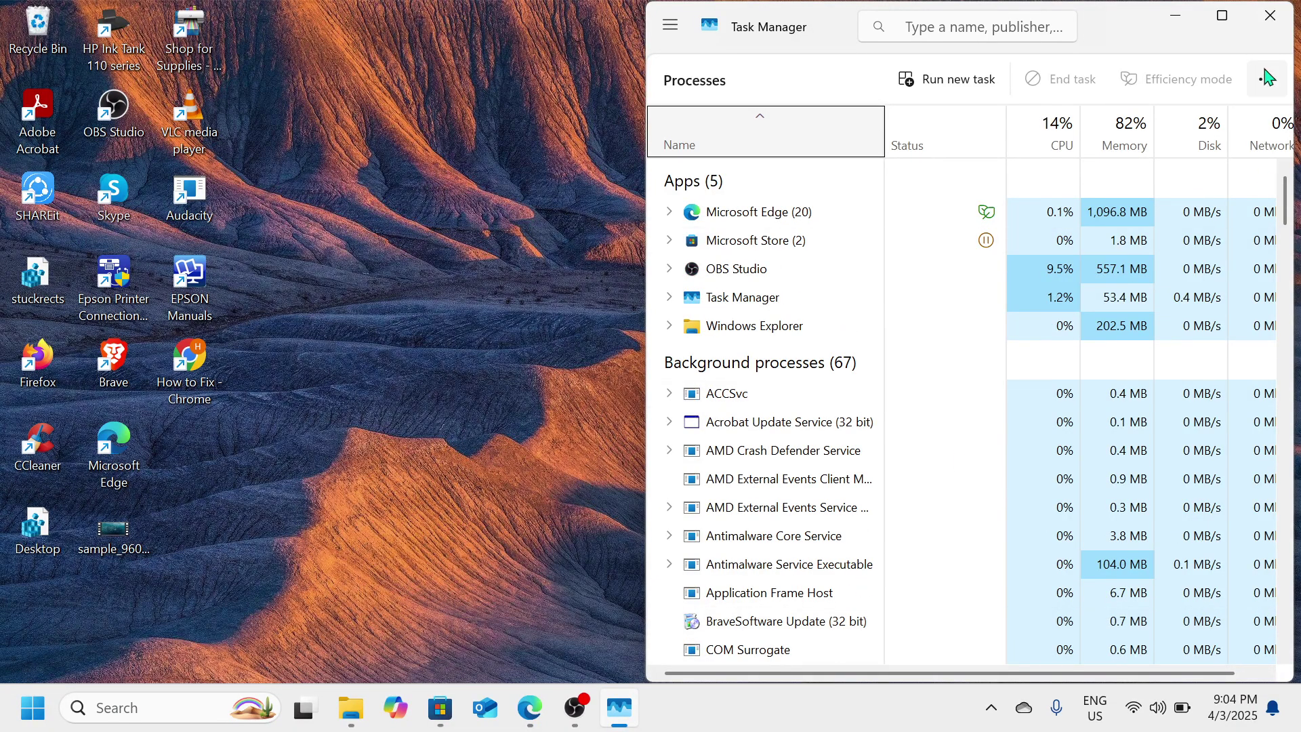
{"action": "left_click", "coordinate": [1218, 12]}
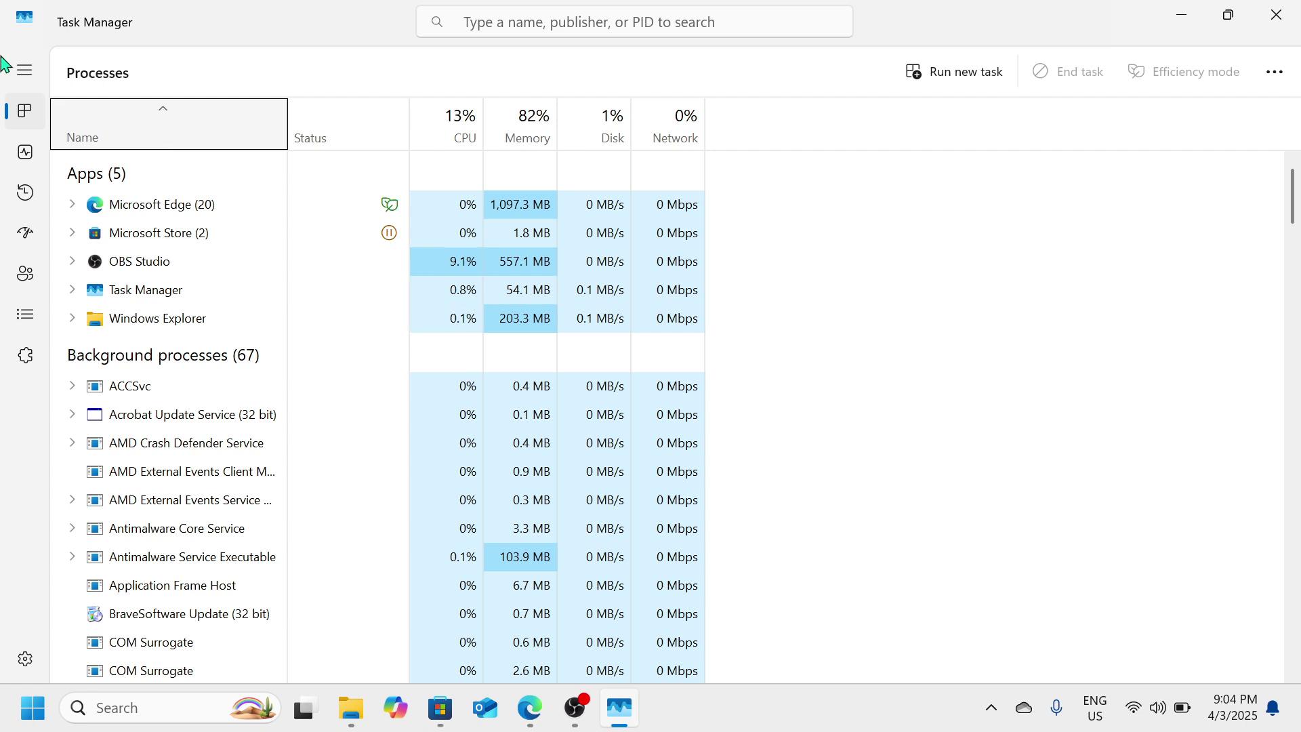
{"action": "left_click", "coordinate": [25, 193]}
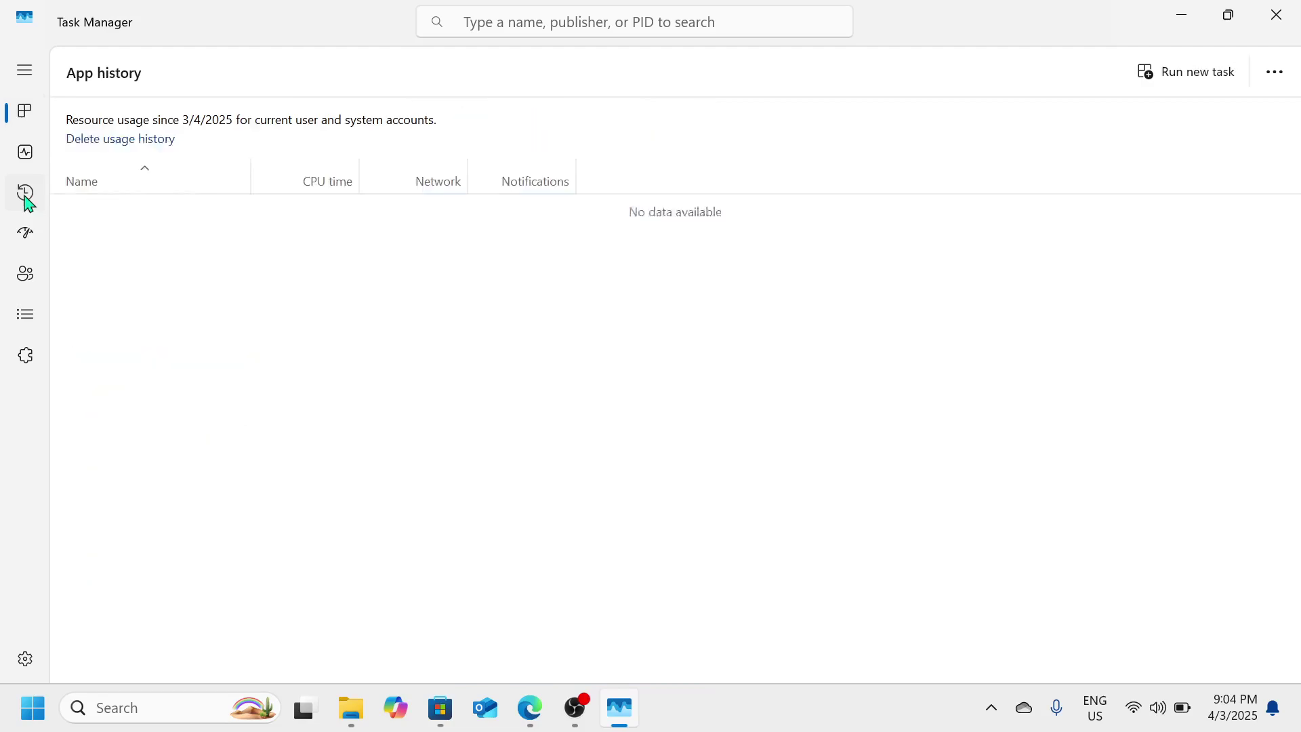
{"action": "left_click", "coordinate": [27, 234]}
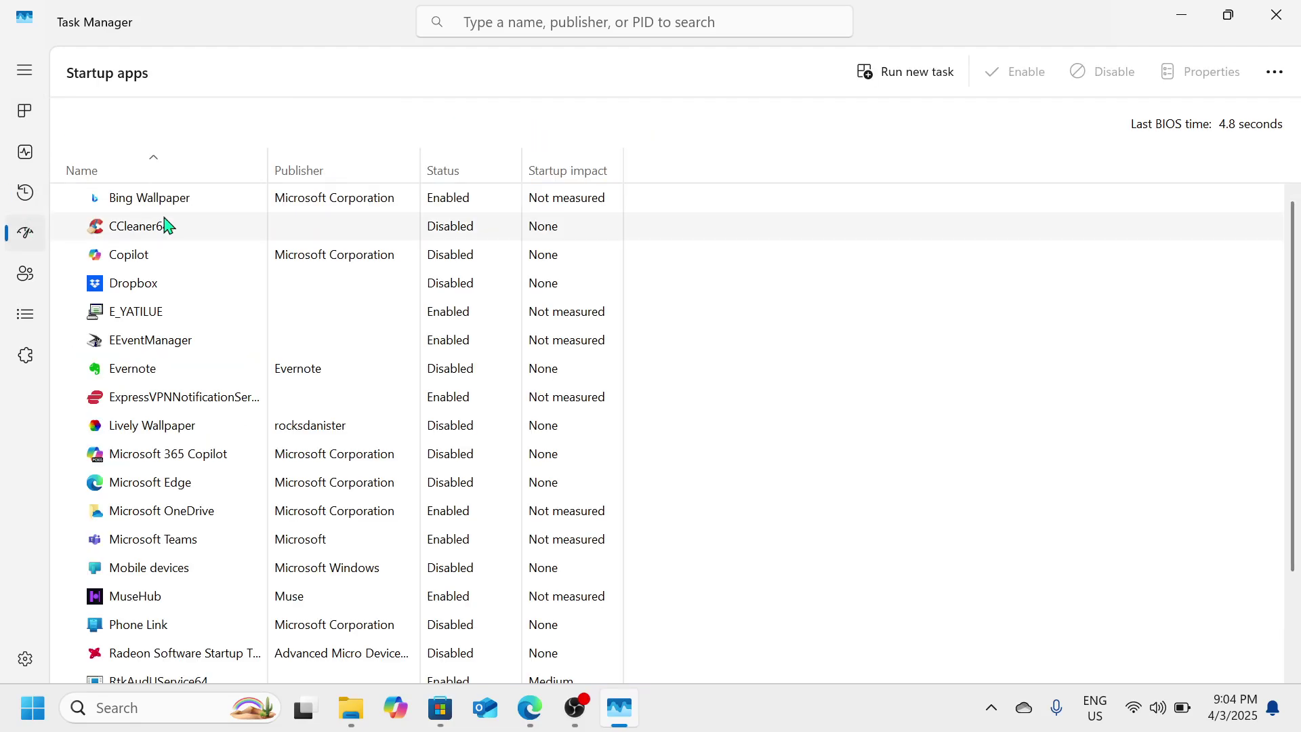
- Review the startup apps and the actions offered for E_YATILUE without changing anything, and close Task Manager
{"action": "left_click", "coordinate": [278, 322]}
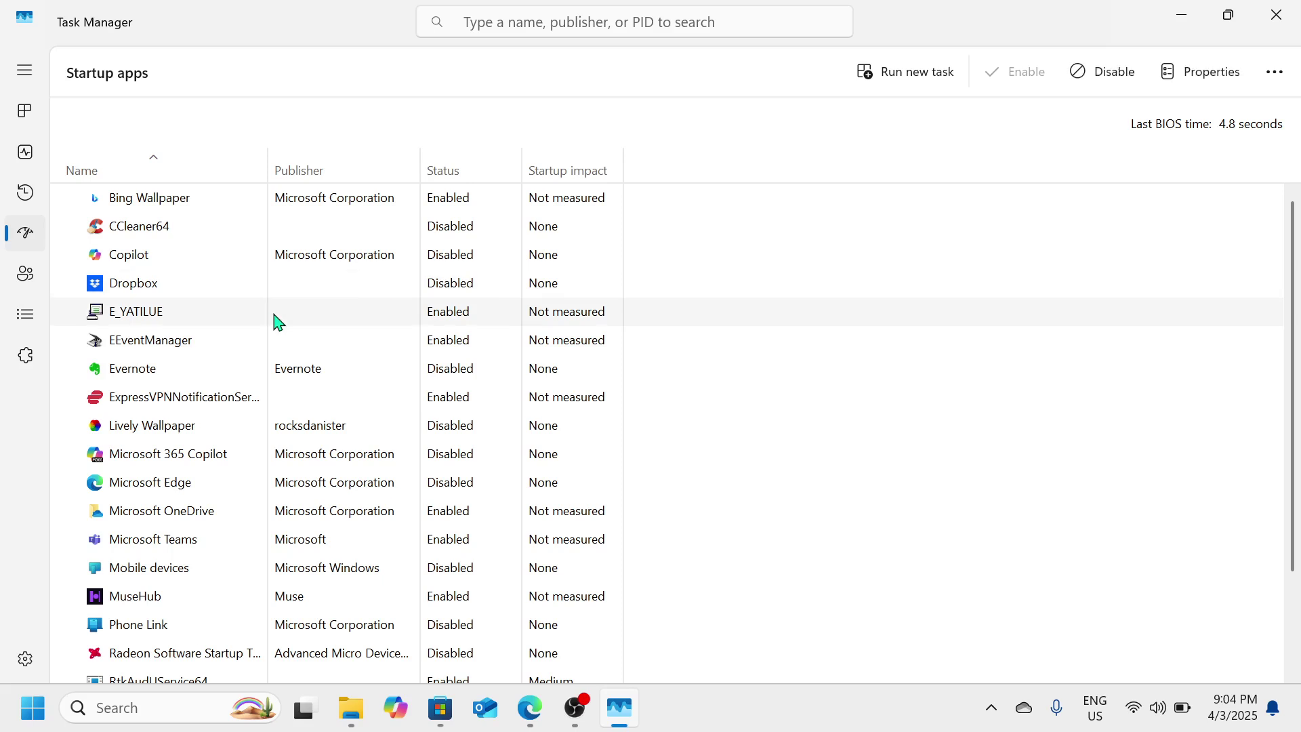
{"action": "right_click", "coordinate": [419, 316]}
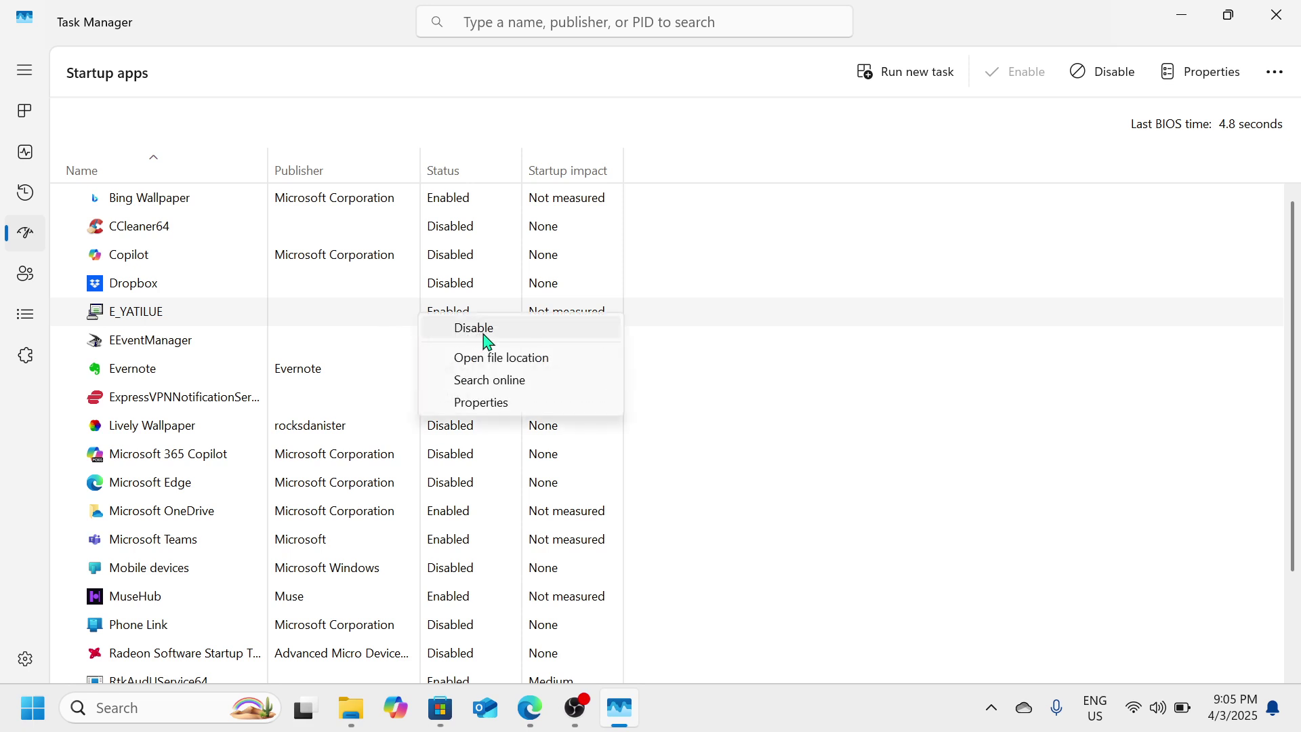
{"action": "left_click", "coordinate": [748, 296]}
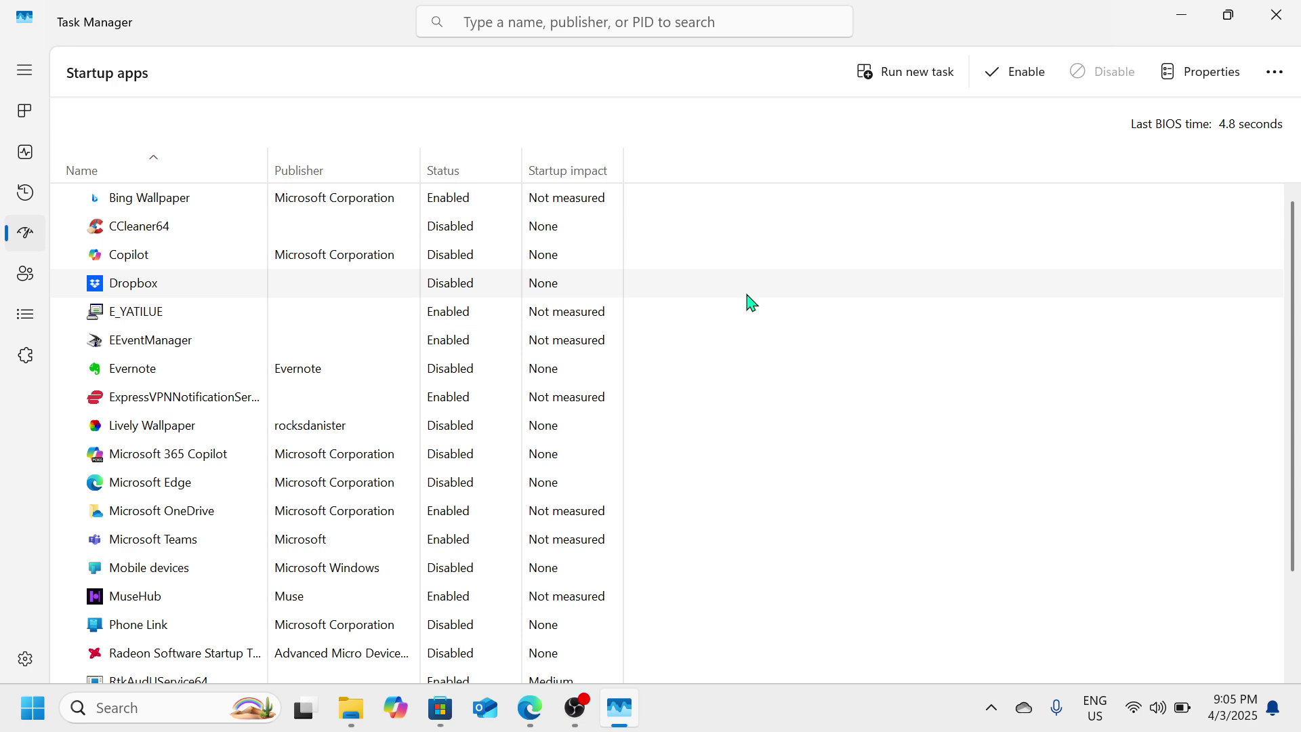
{"action": "scroll", "coordinate": [398, 465], "scroll_direction": "down", "scroll_amount": 3}
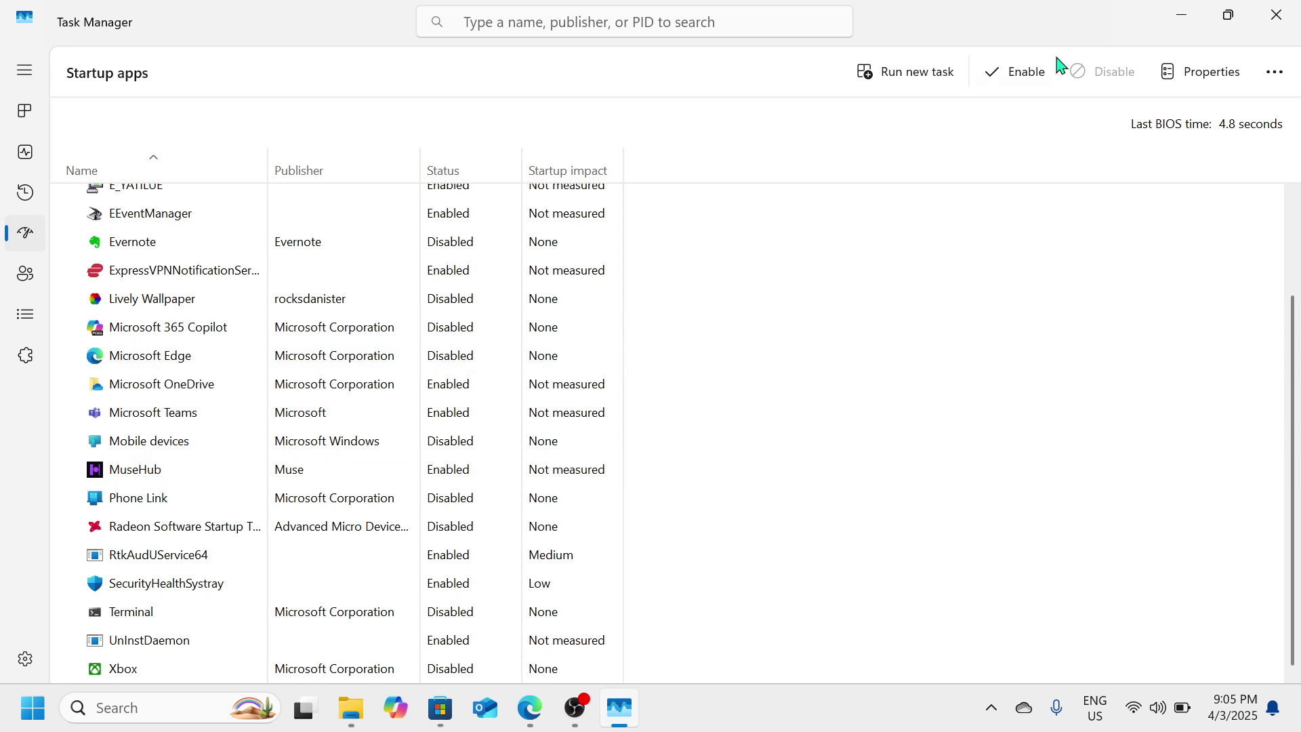
{"action": "left_click", "coordinate": [1288, 9]}
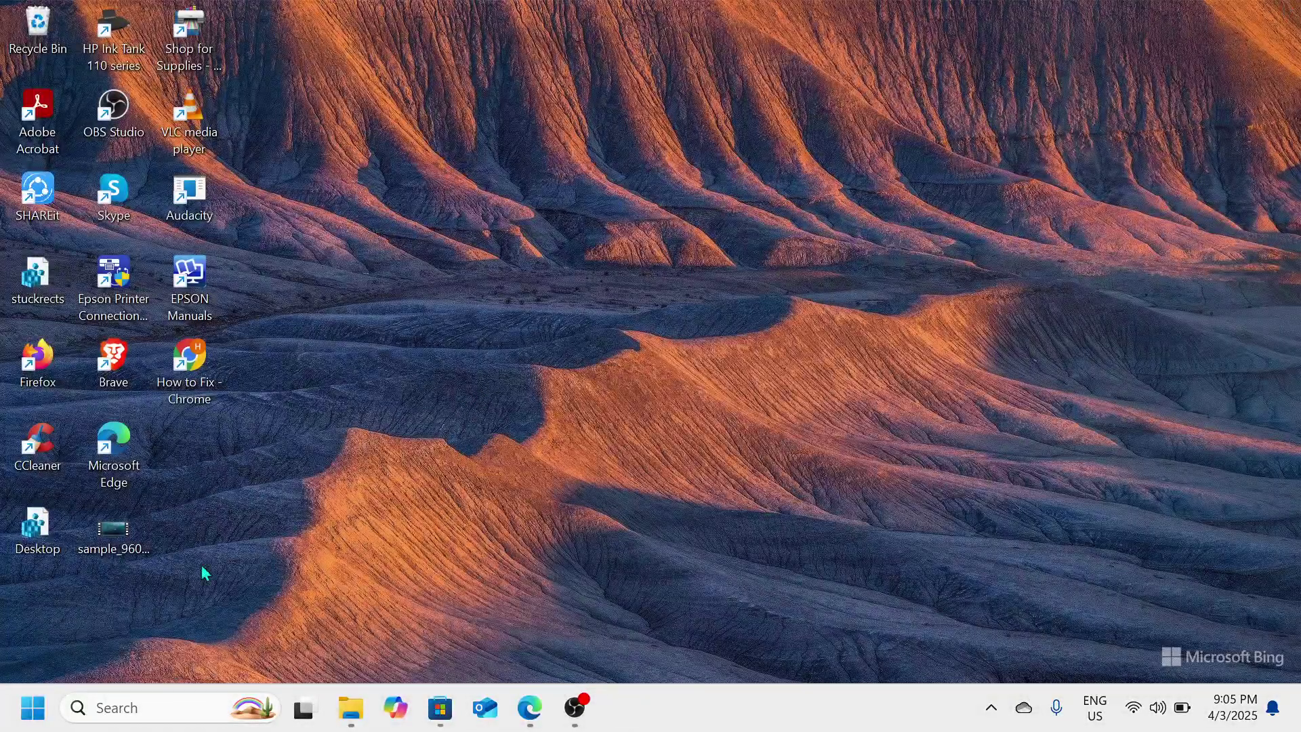
- Search for cmd and run Command Prompt as administrator
{"action": "left_click", "coordinate": [141, 701]}
{"action": "type", "text": "c"}
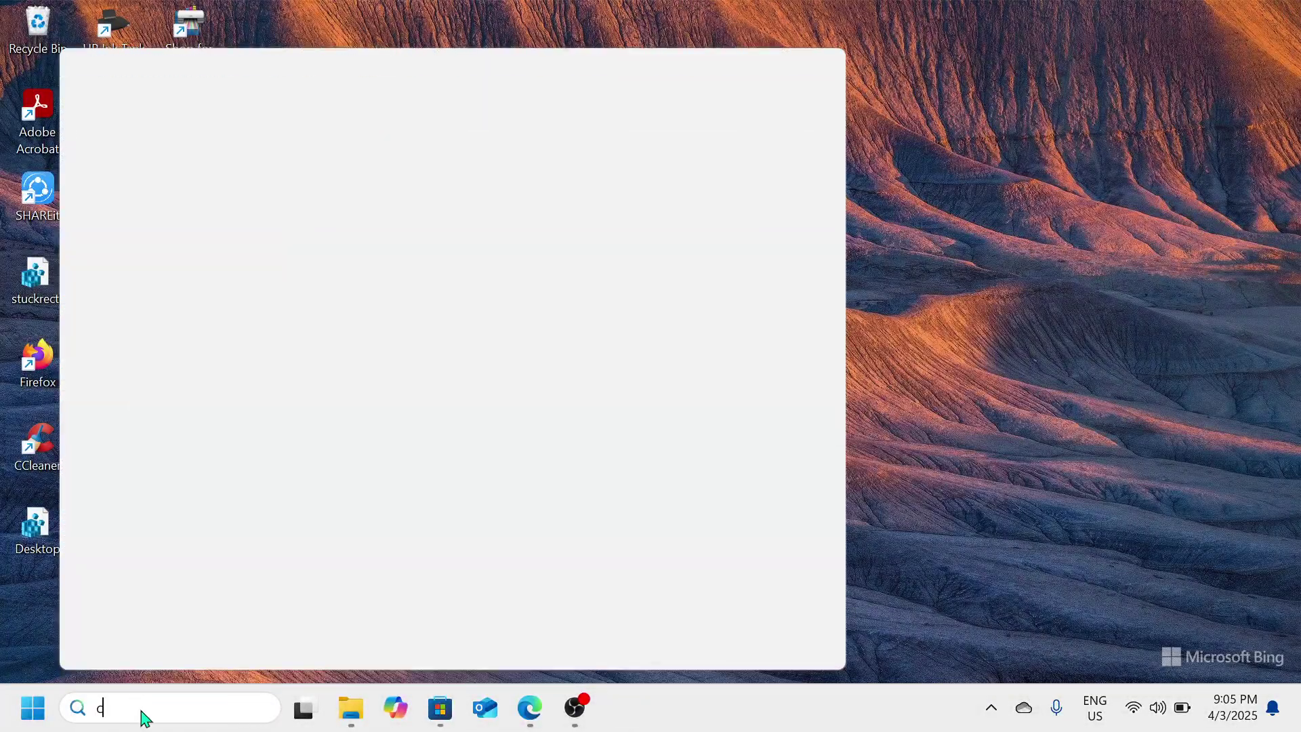
{"action": "type", "text": "md"}
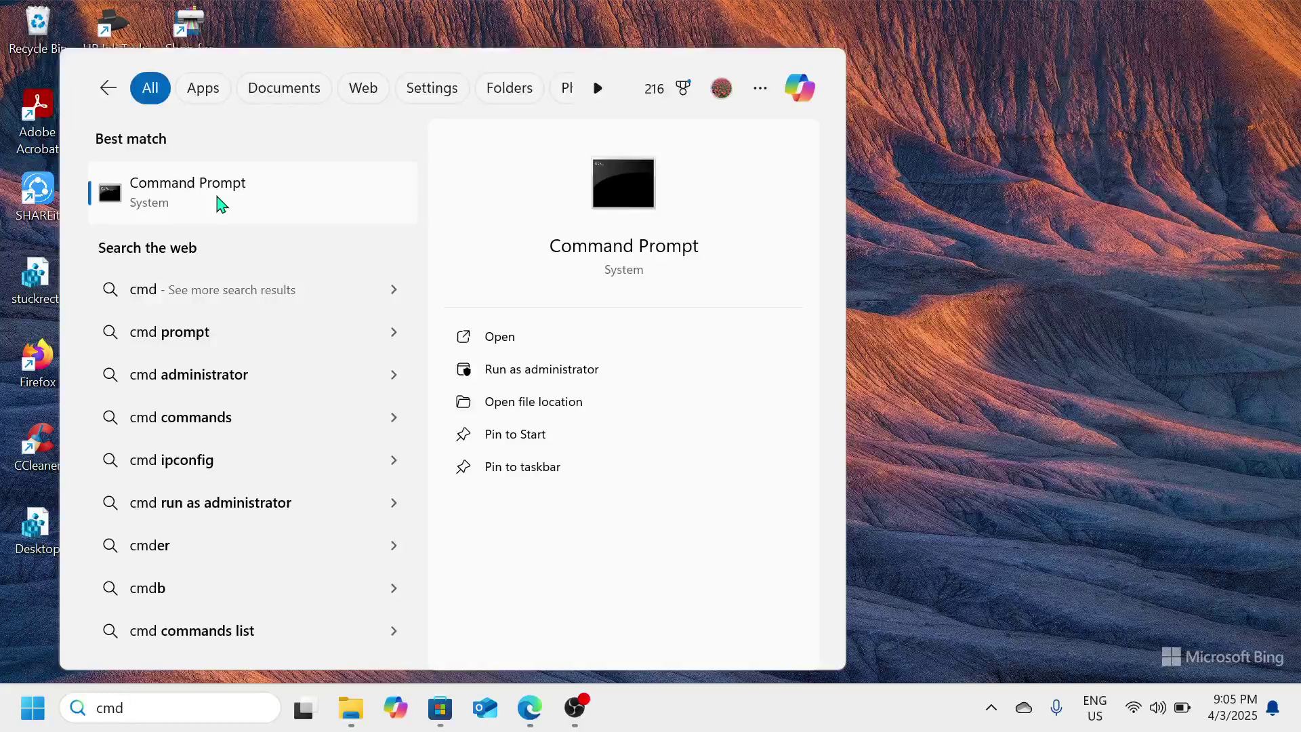
{"action": "right_click", "coordinate": [257, 203]}
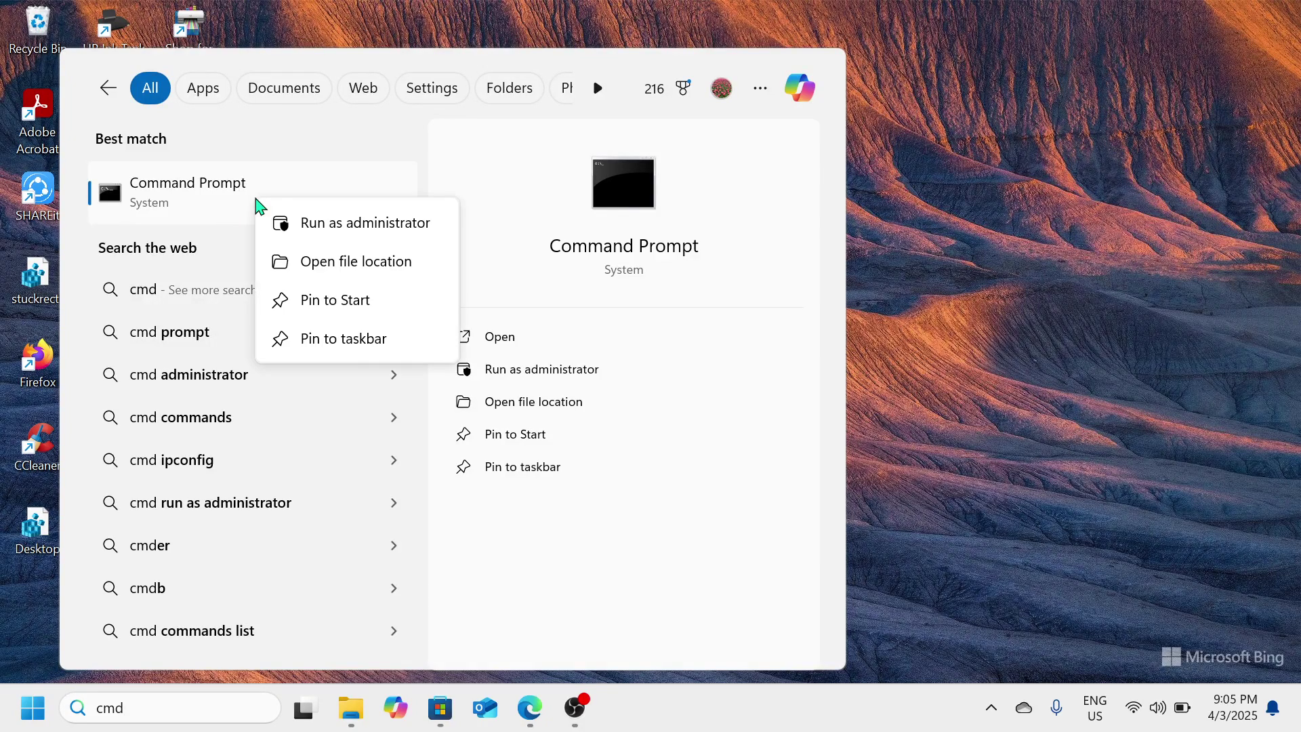
{"action": "left_click", "coordinate": [340, 226]}
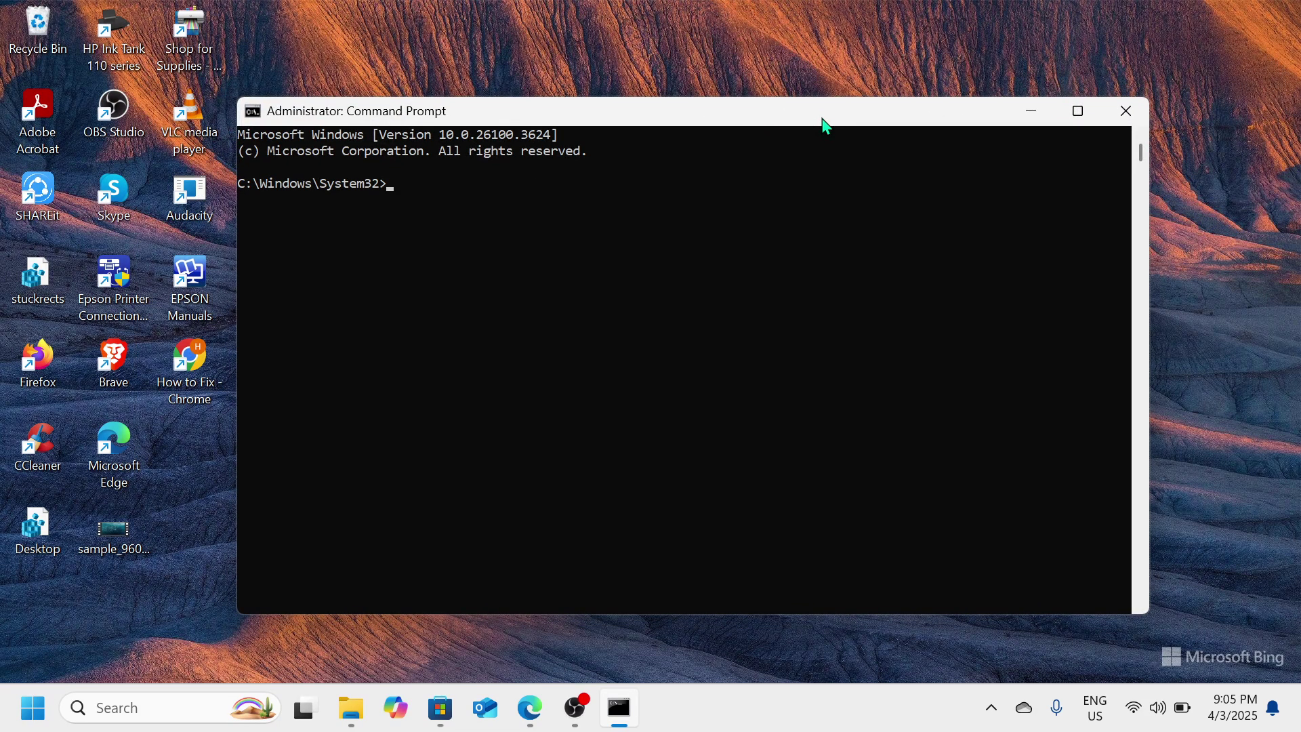
- Scan the system files with sfc /scannow and minimize the Command Prompt window
{"action": "type", "text": "sfc /scannow"}
{"action": "key", "text": "Return"}
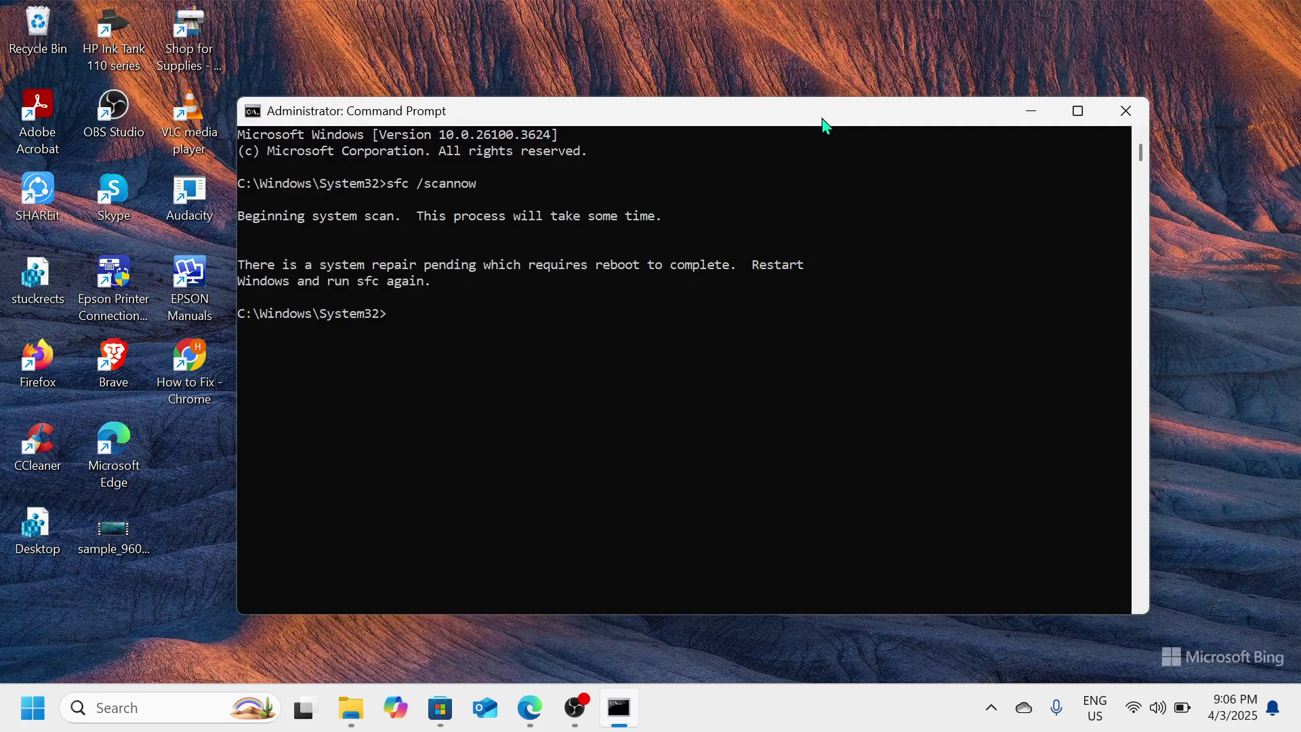
{"action": "left_click", "coordinate": [1033, 112]}
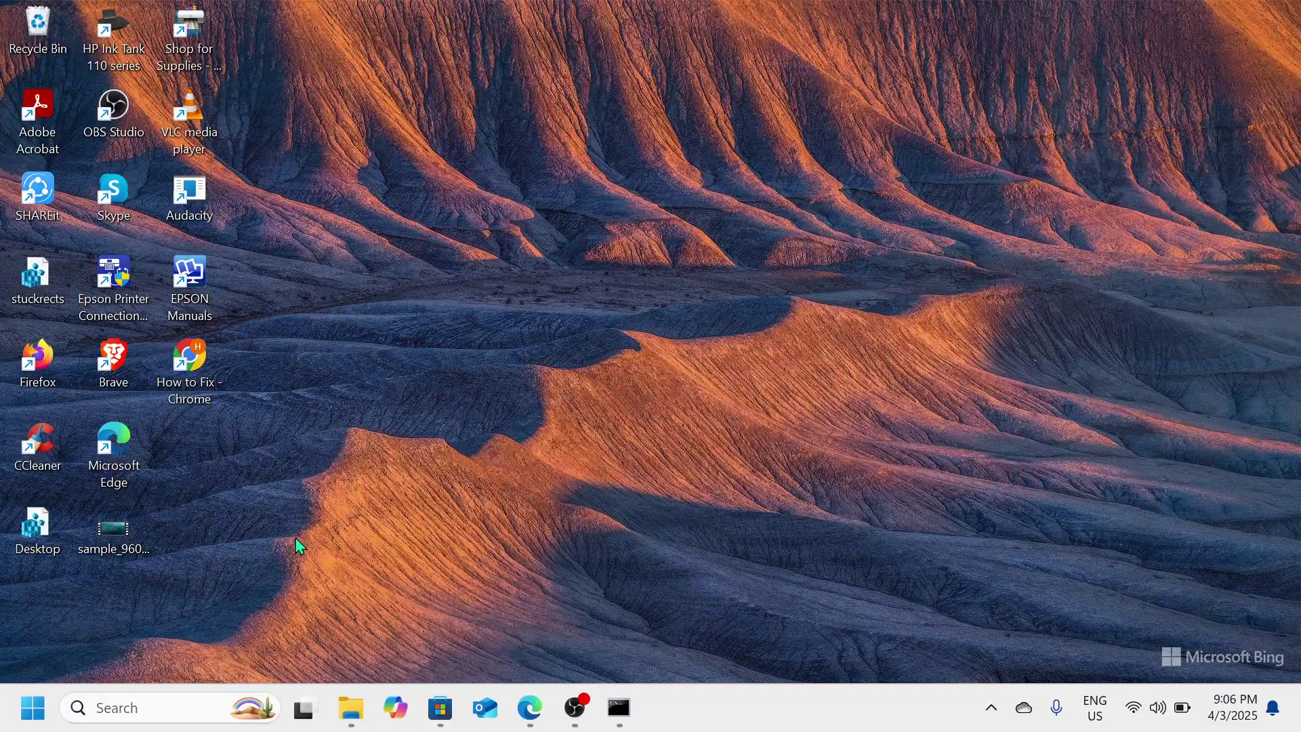
- Find the power plan choices through a search for power plan, select the Balanced plan, and close Power Options
{"action": "left_click", "coordinate": [146, 706]}
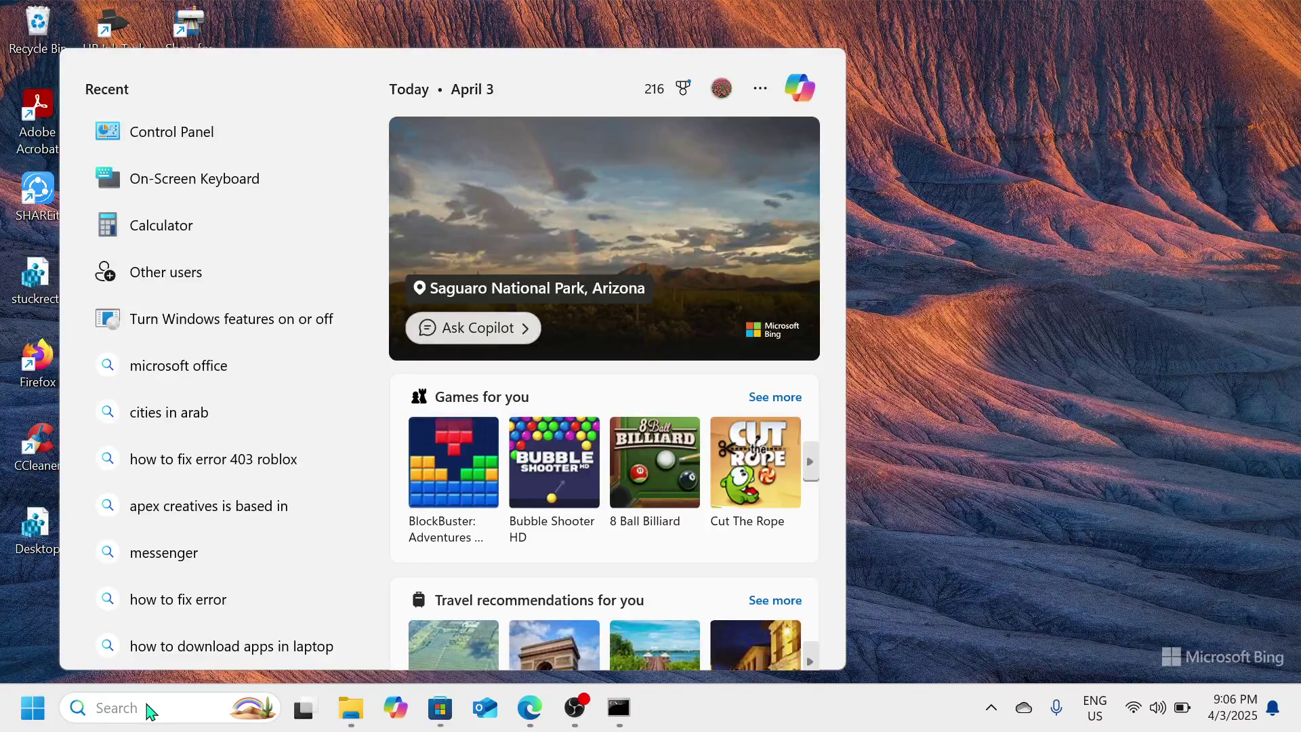
{"action": "type", "text": "power"}
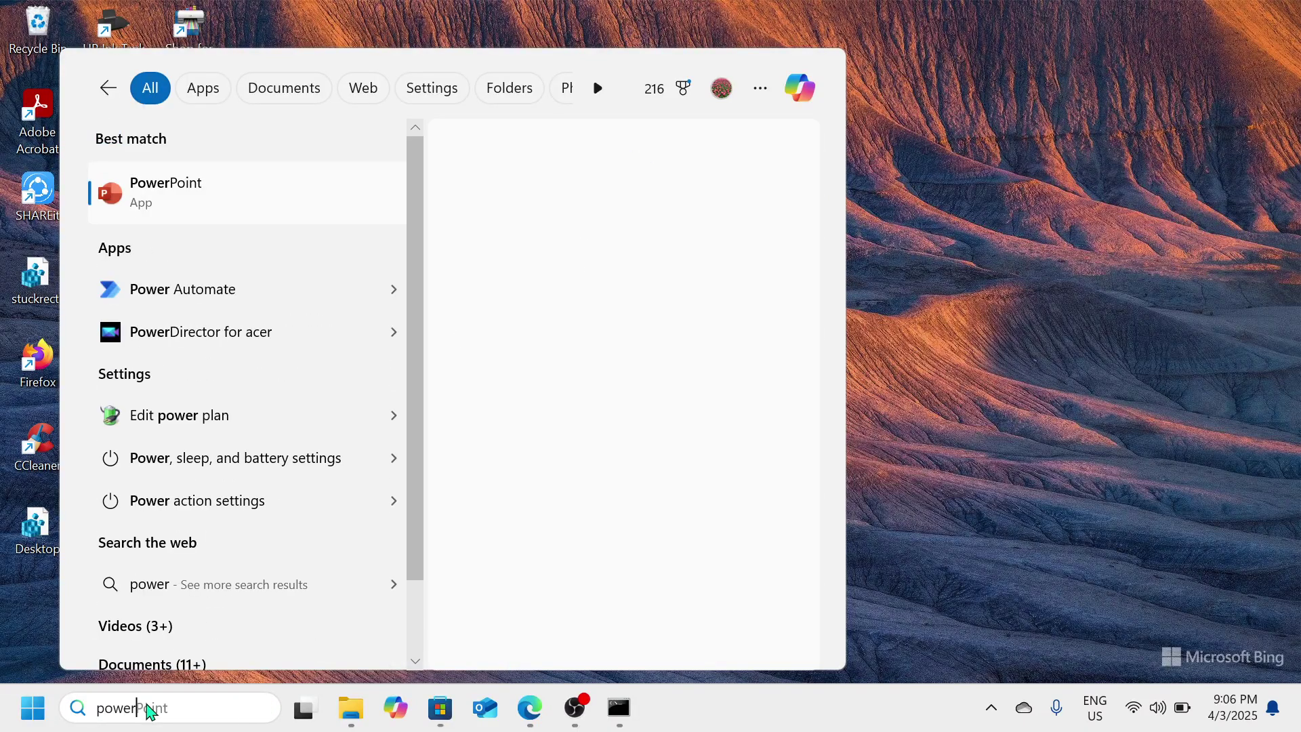
{"action": "type", "text": " p"}
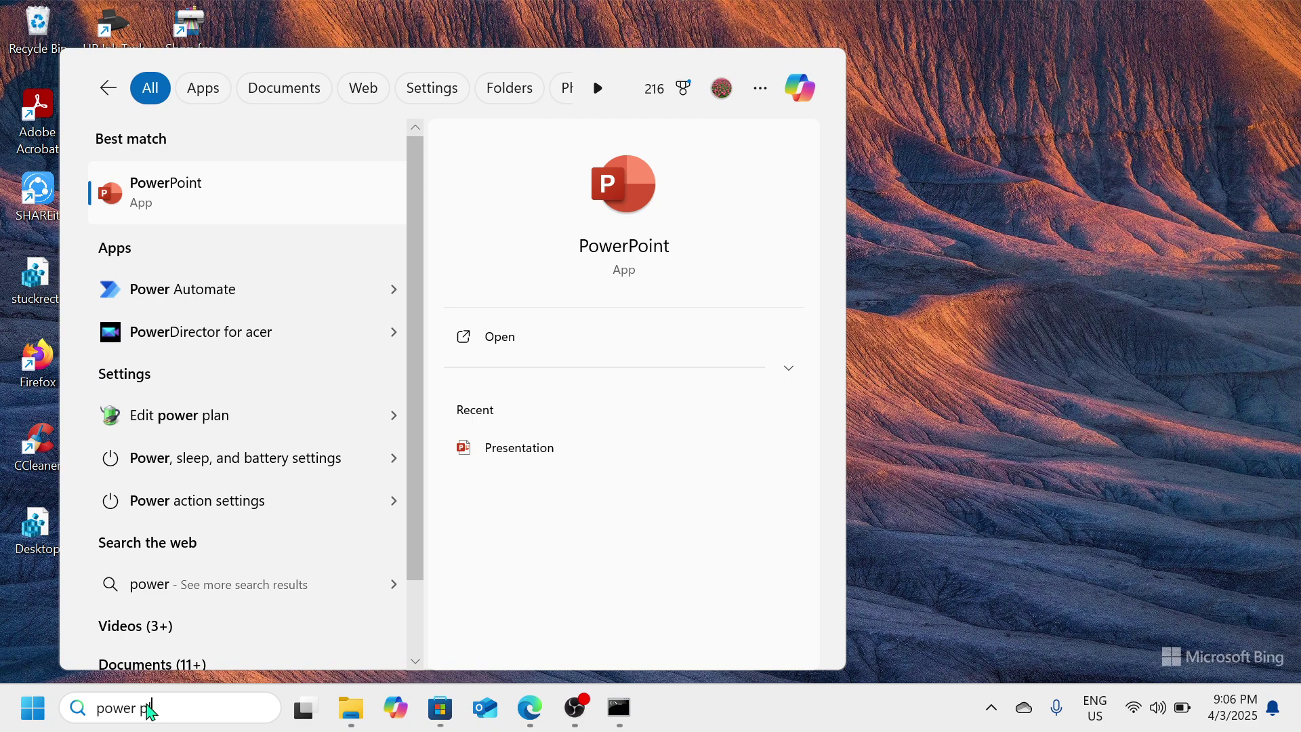
{"action": "type", "text": "lan"}
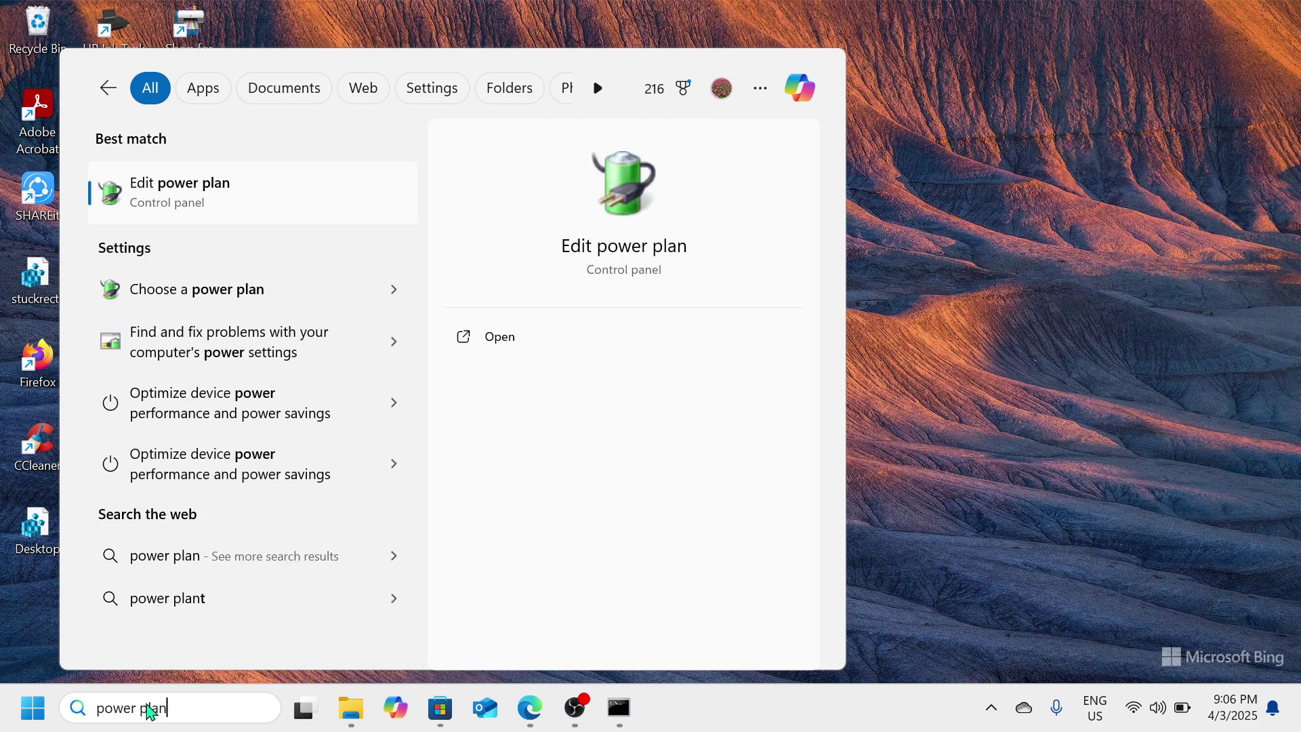
{"action": "left_click", "coordinate": [263, 291]}
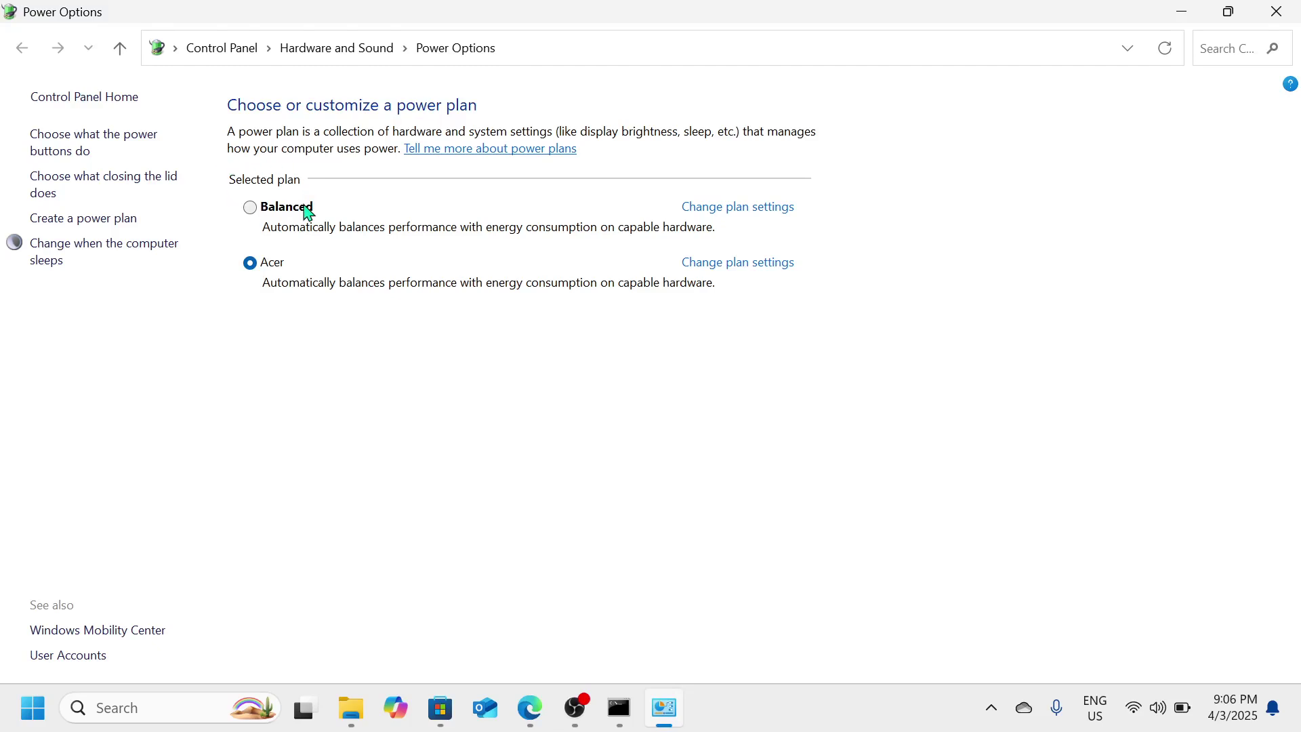
{"action": "left_click", "coordinate": [263, 215]}
{"action": "left_click", "coordinate": [1289, 9]}
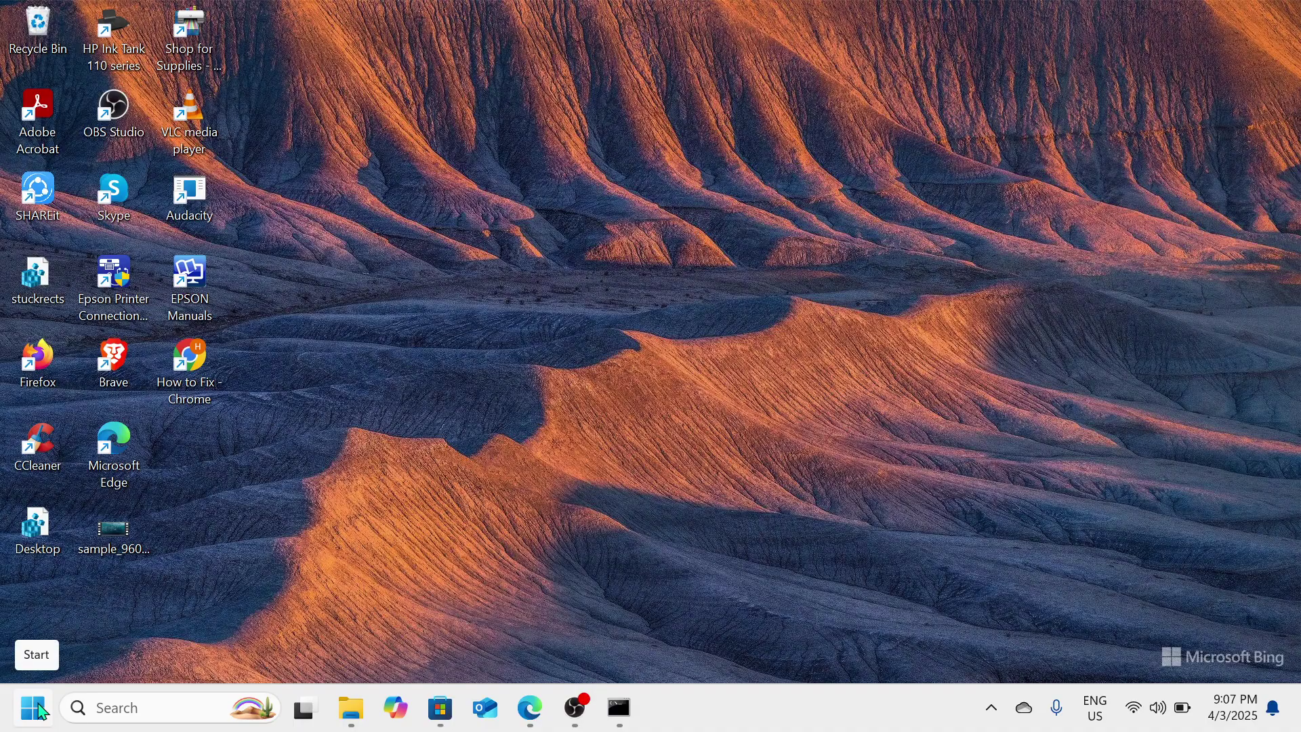
- Open the Cleanup recommendations in the system's Storage settings
{"action": "right_click", "coordinate": [34, 709]}
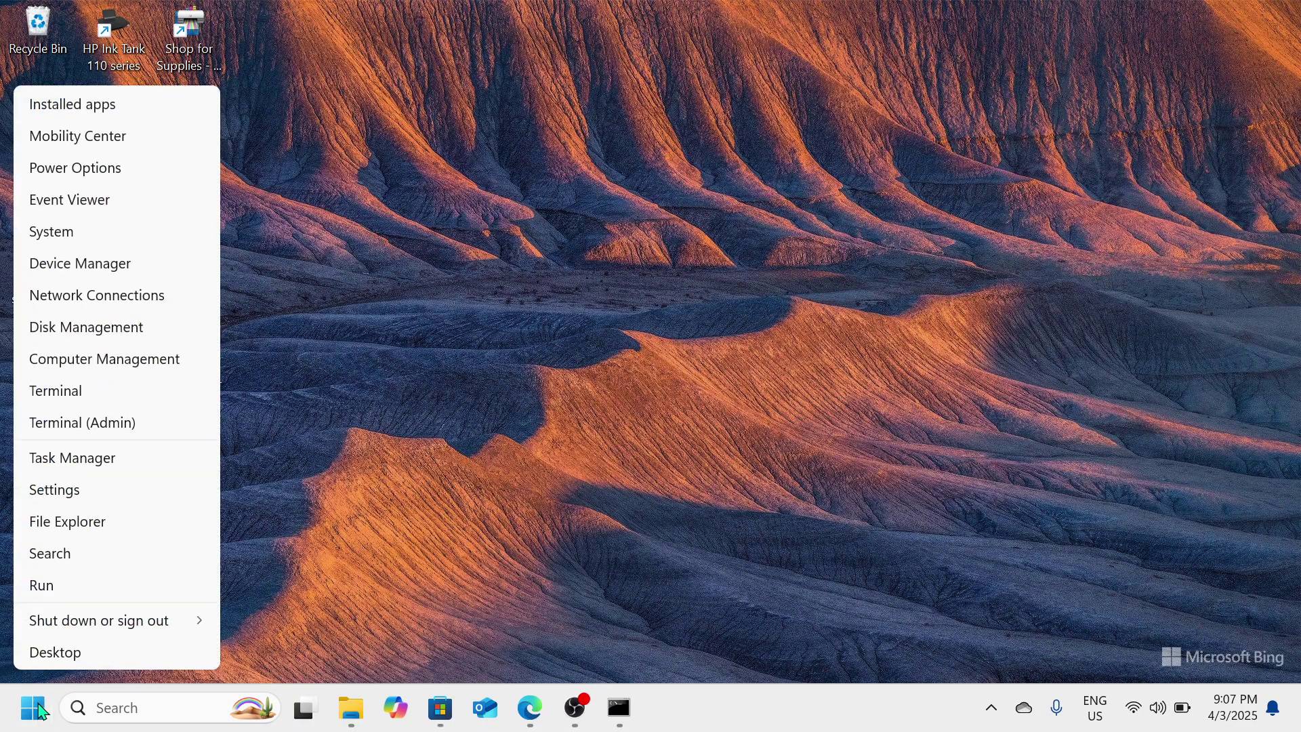
{"action": "left_click", "coordinate": [119, 493]}
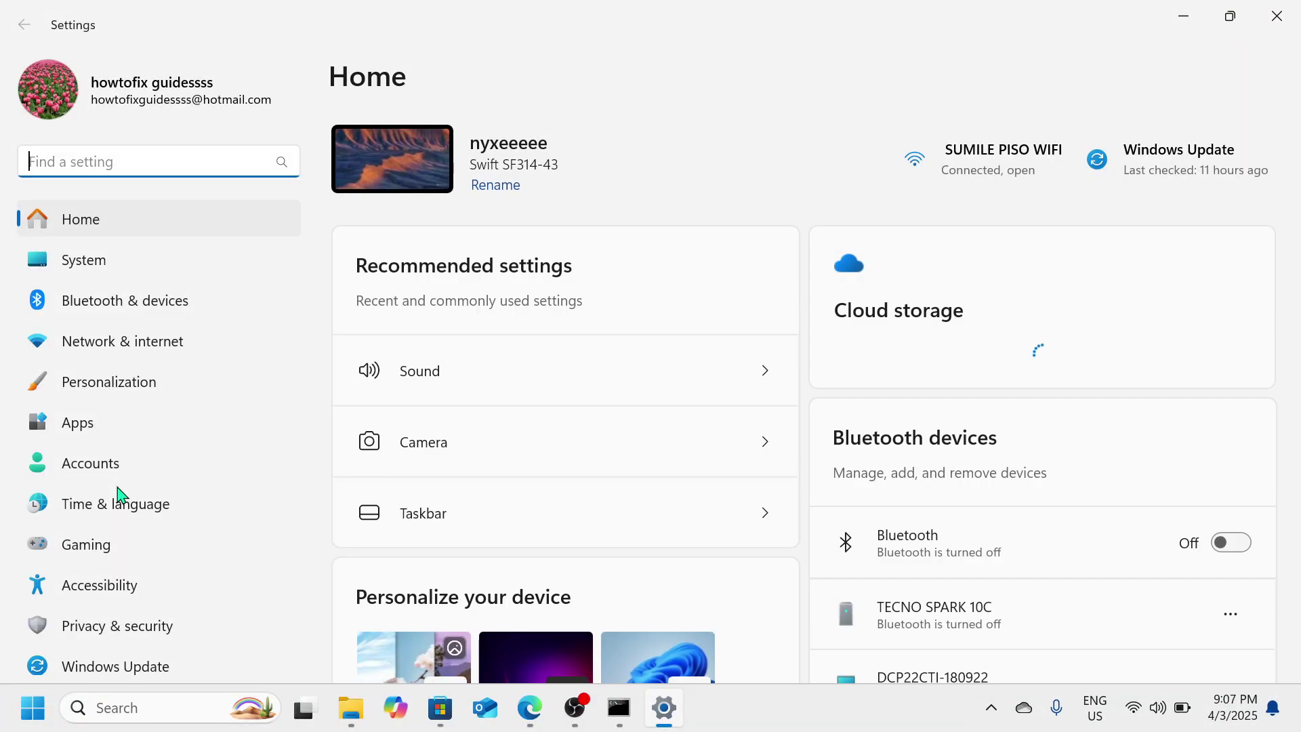
{"action": "left_click", "coordinate": [184, 265]}
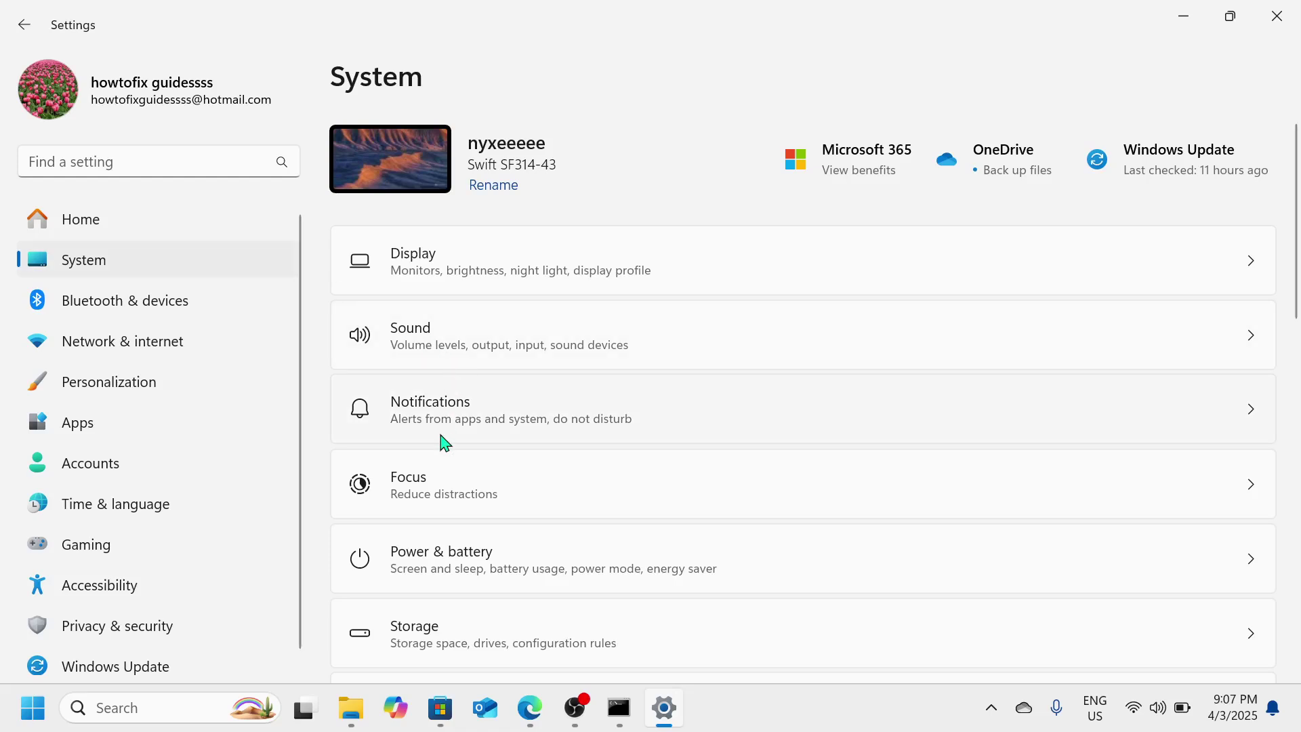
{"action": "left_click", "coordinate": [450, 651]}
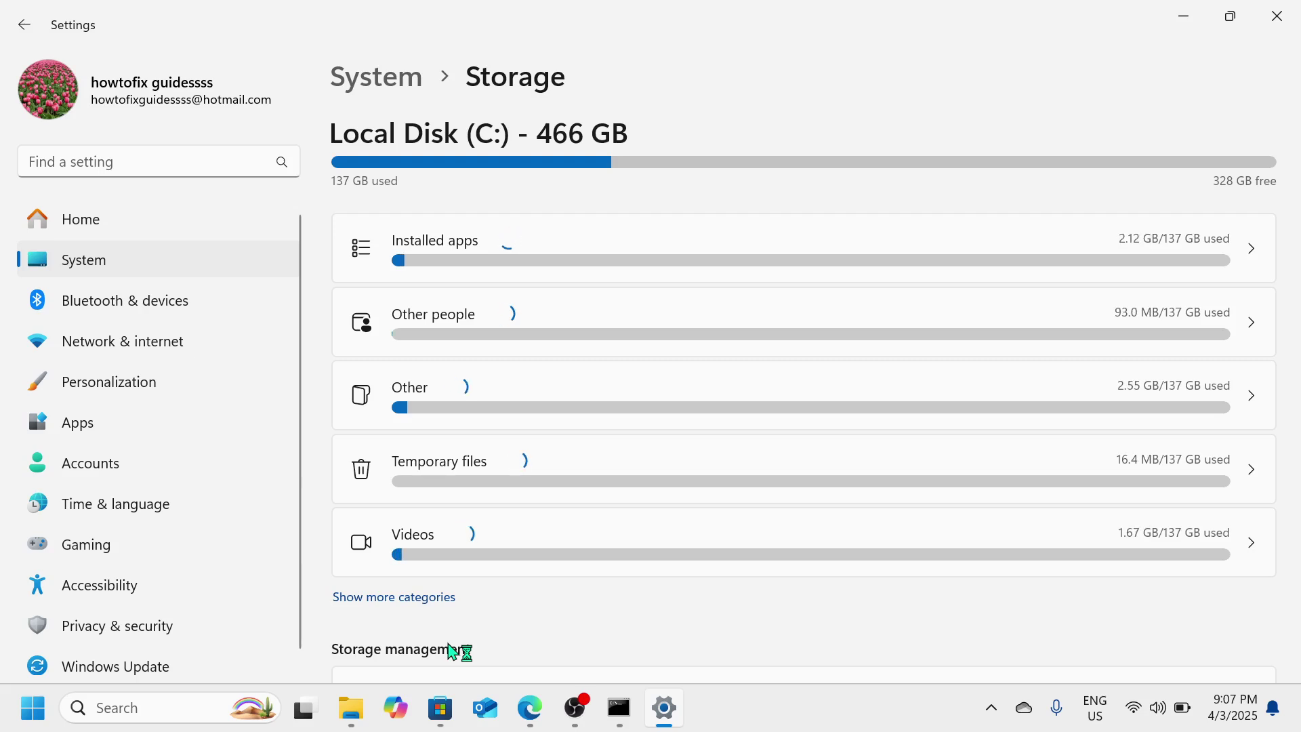
{"action": "scroll", "coordinate": [451, 651], "scroll_direction": "down", "scroll_amount": 4}
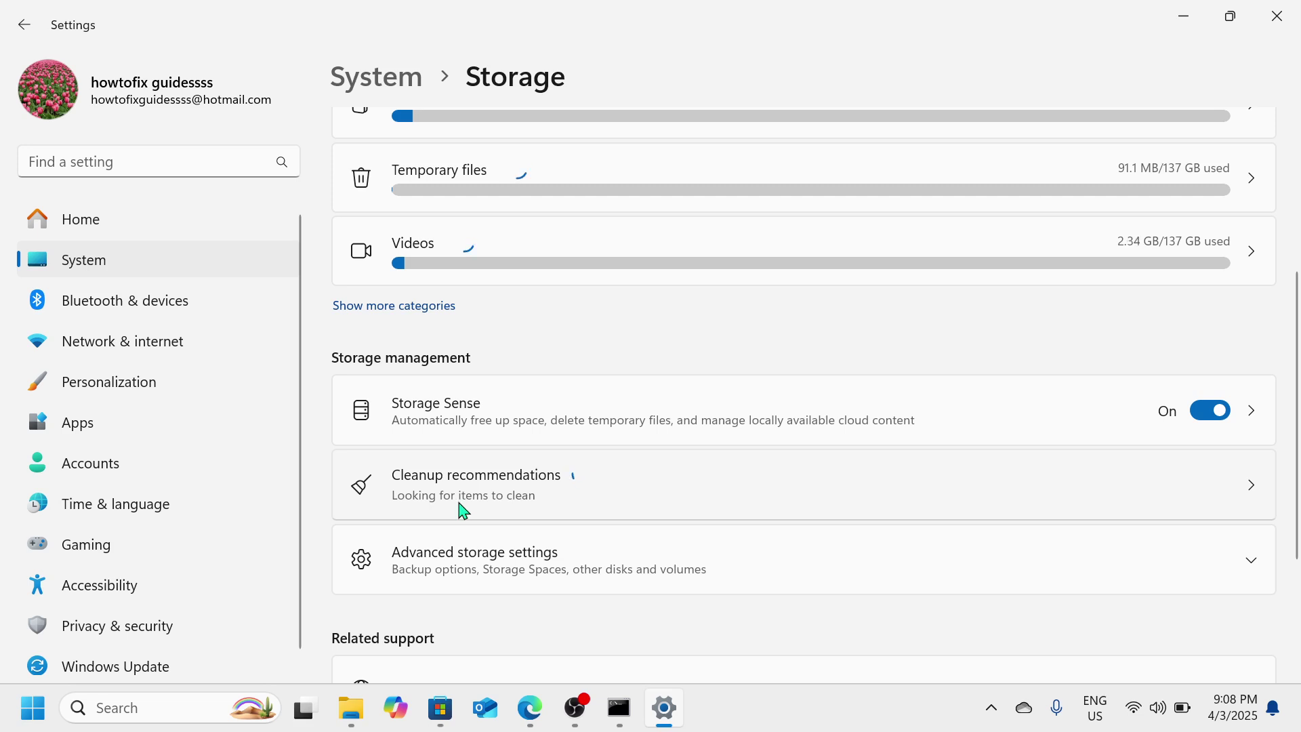
{"action": "left_click", "coordinate": [580, 509]}
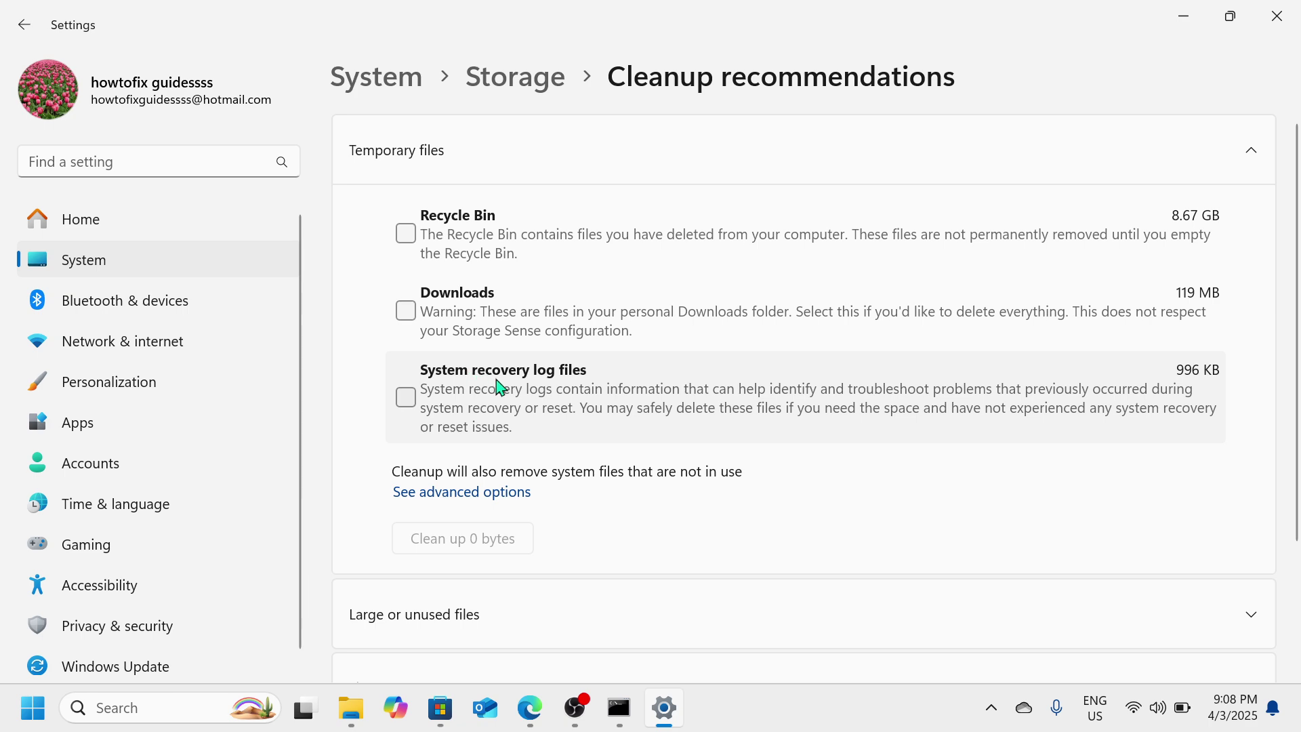
- Mark Recycle Bin, Downloads and System recovery log files for cleanup among the temporary files
{"action": "left_click", "coordinate": [407, 235]}
{"action": "left_click", "coordinate": [407, 312]}
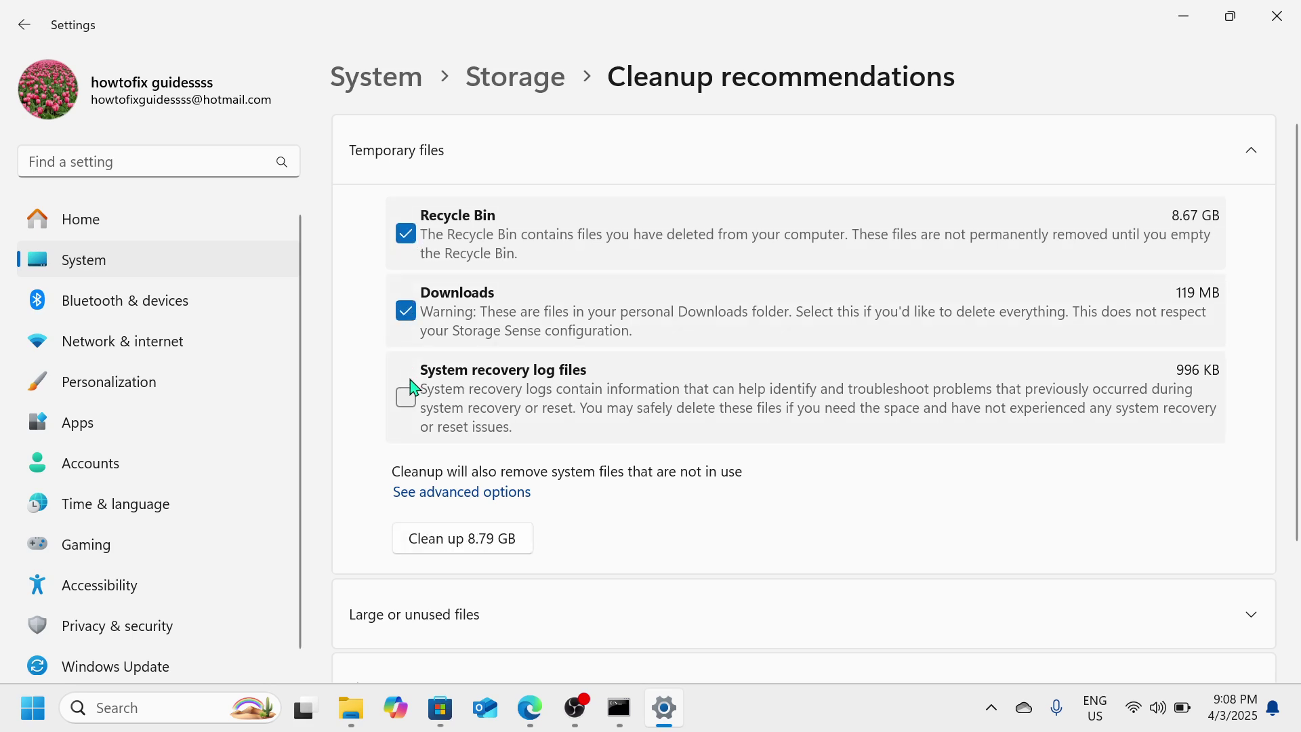
{"action": "left_click", "coordinate": [407, 399]}
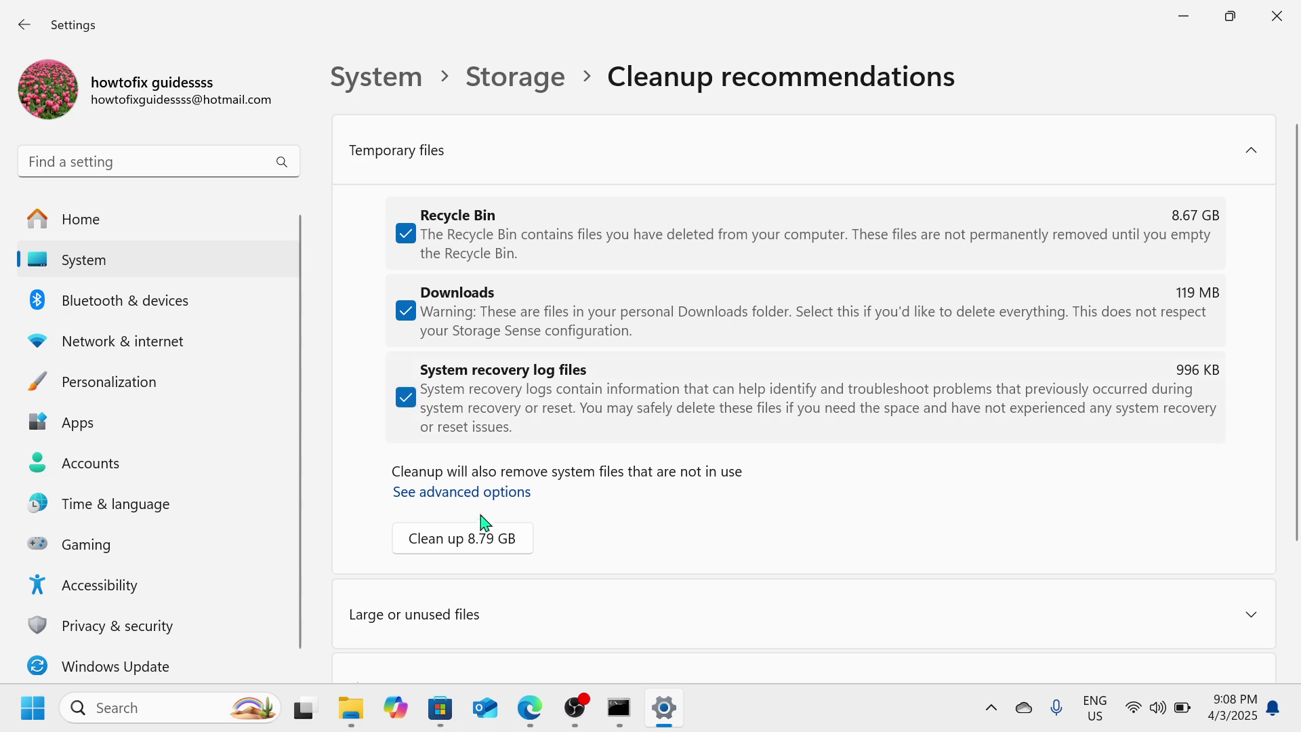